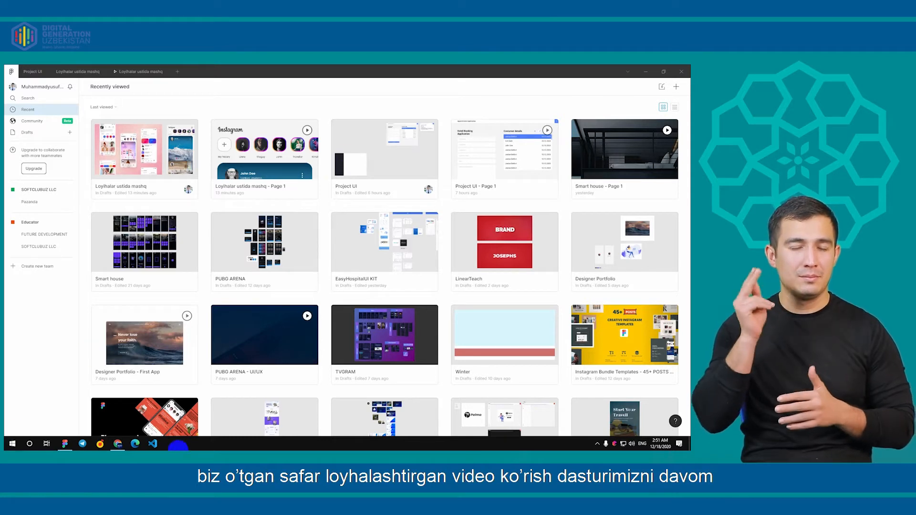
Create a new design file named "Video Portal" in Figma
left_click(118, 443)
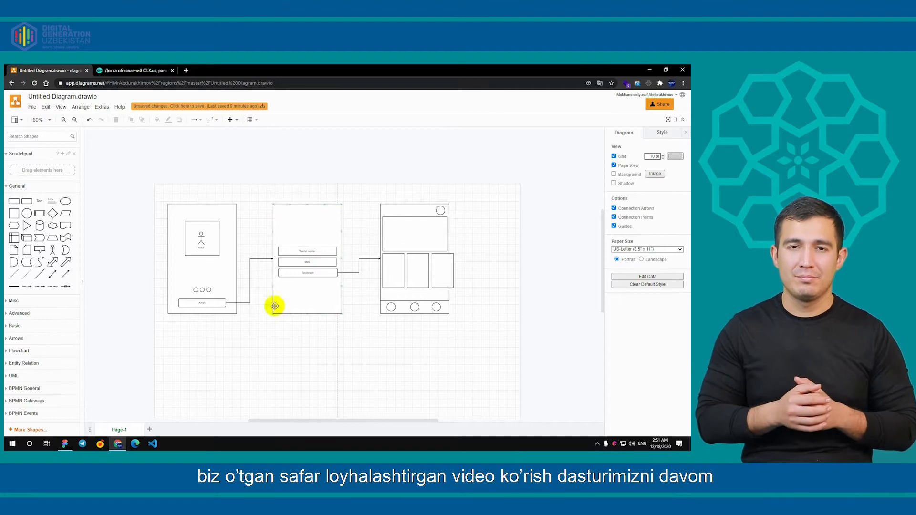
left_click(64, 444)
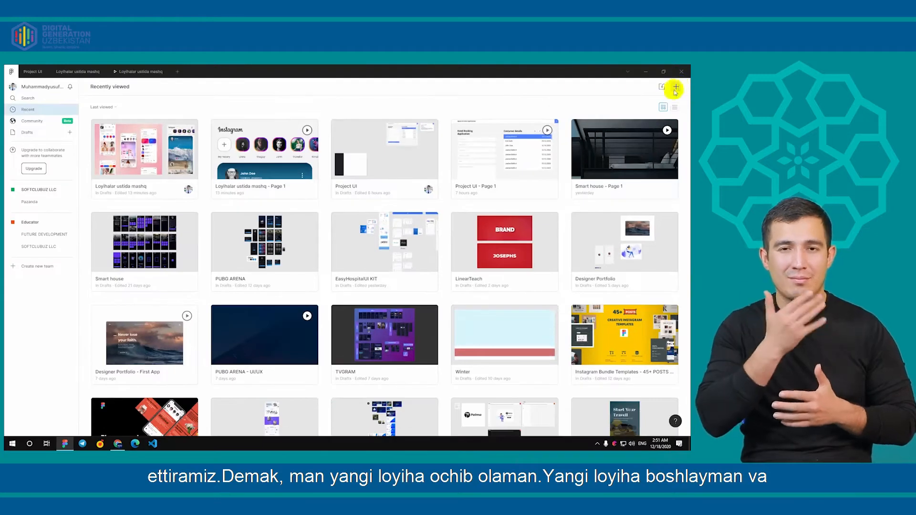
left_click(675, 88)
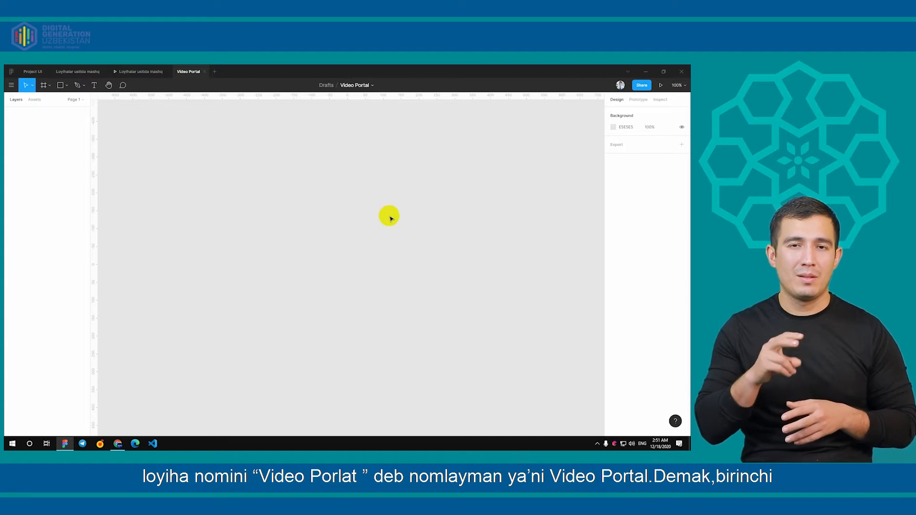
Place a new frame on the empty canvas and set its size to 1024 × 1024 with proportions constrained
left_click(44, 85)
left_click(299, 170)
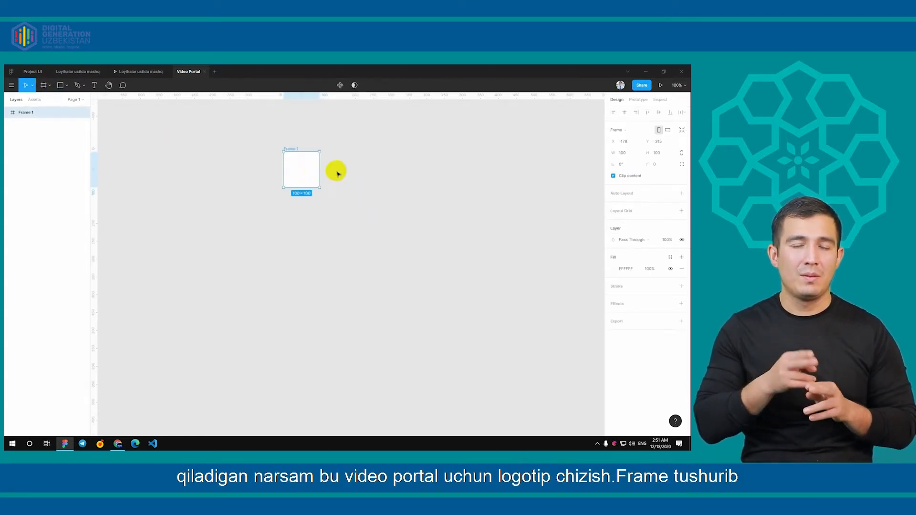
left_click(663, 154)
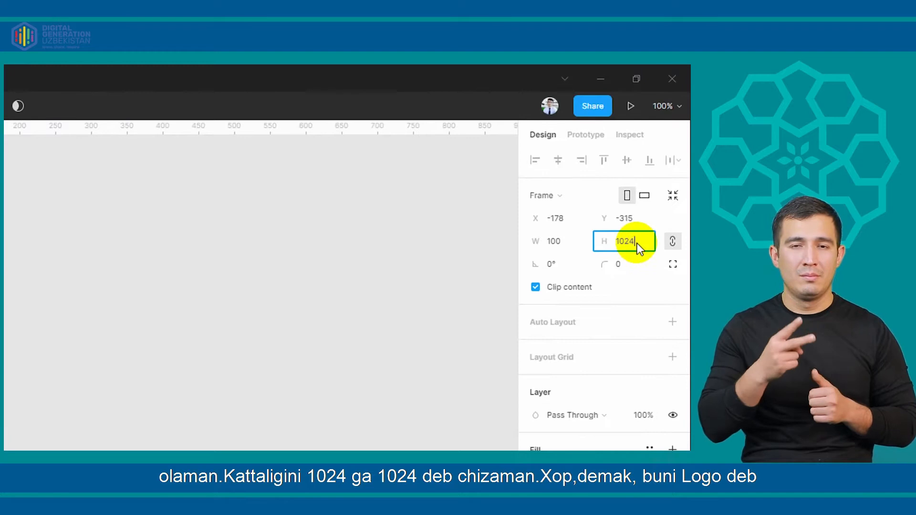
key("Return")
scroll(384, 256, "down", 3)
left_click_drag(380, 254, 314, 217)
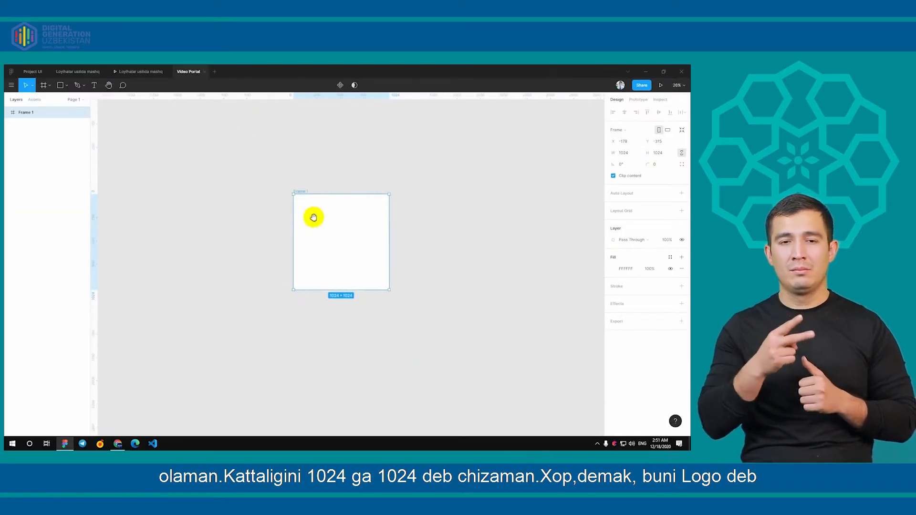
scroll(313, 217, "up", 3)
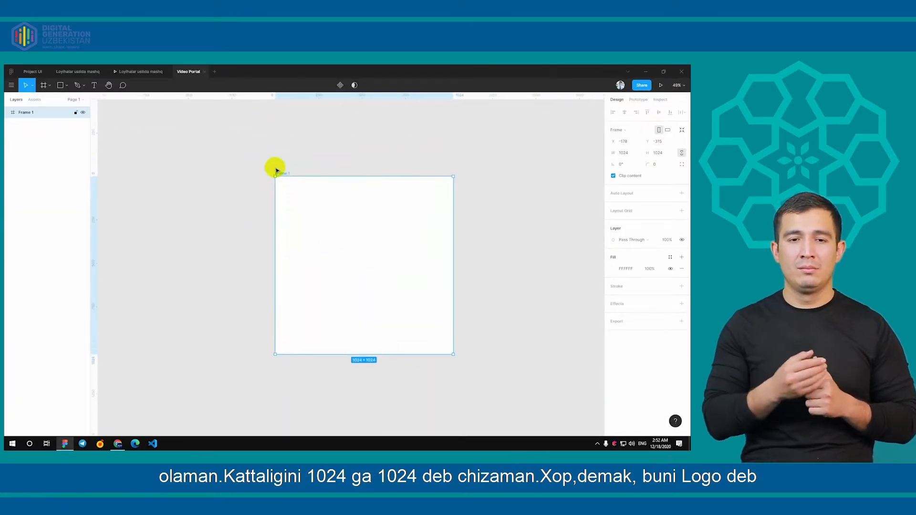
Rename the 1024 × 1024 frame to "Logo"
double_click(55, 117)
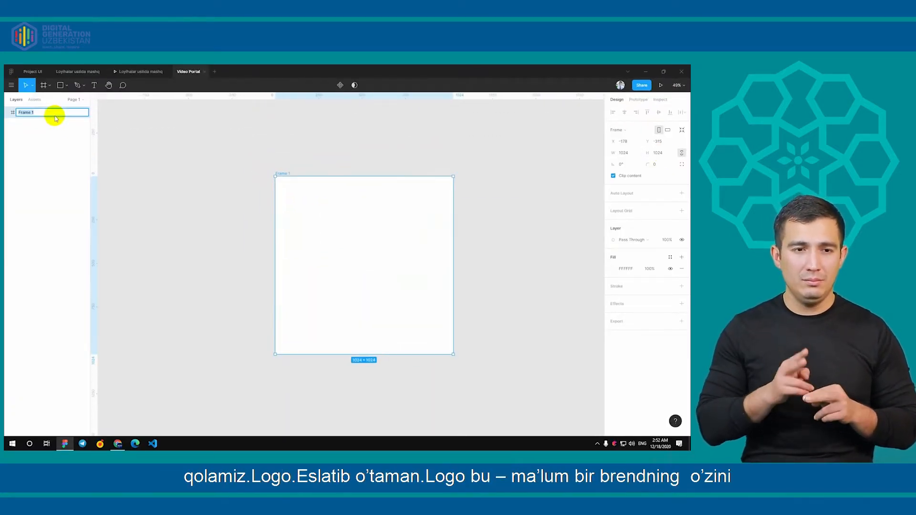
key("Return")
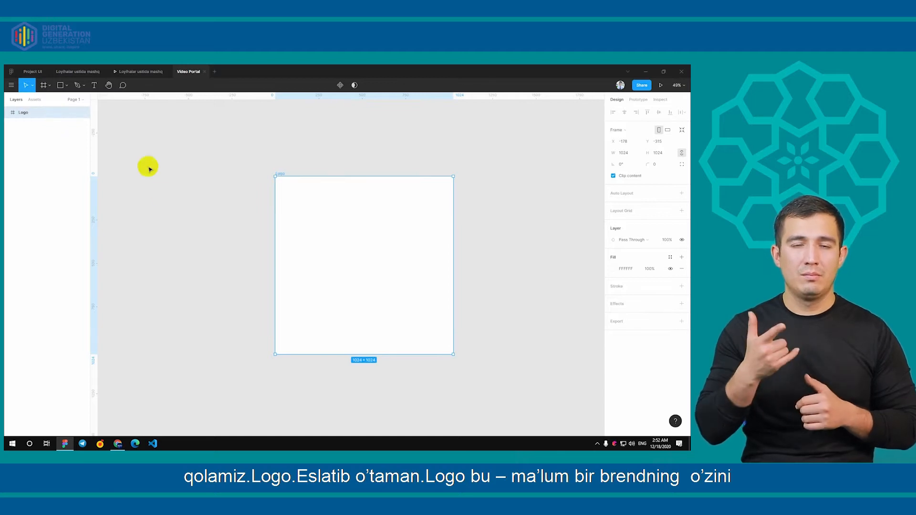
left_click(167, 216)
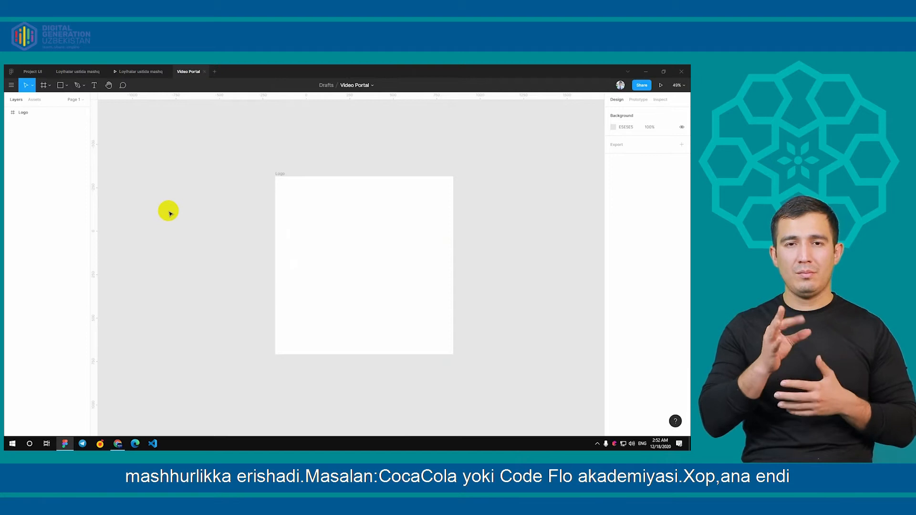
Add the text "Videx" at font size 120 inside the Logo frame and move it to the frame's centre
left_click(45, 86)
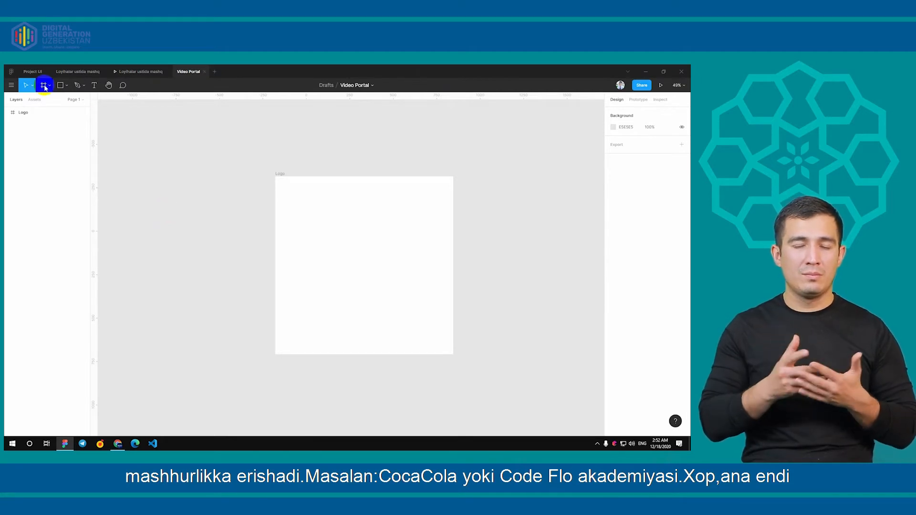
left_click(305, 247)
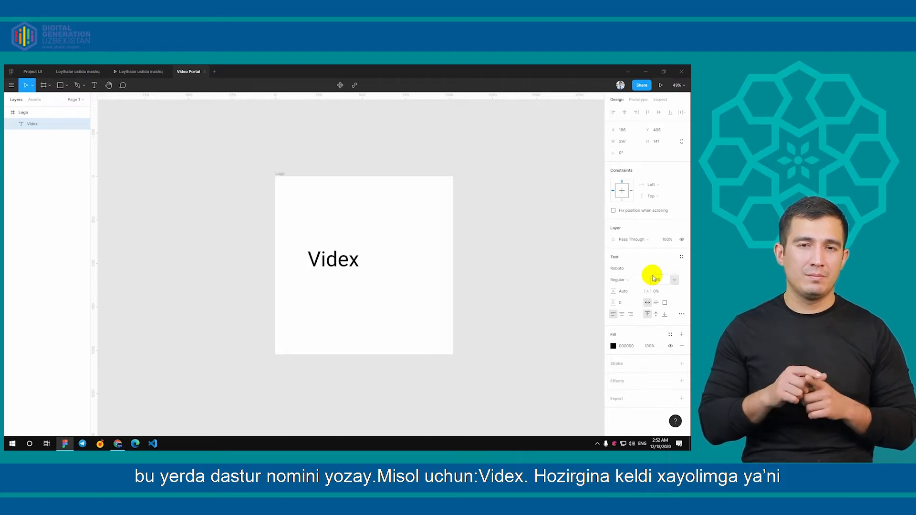
left_click(491, 268)
left_click(322, 252)
left_click_drag(314, 248, 370, 268)
left_click(351, 192)
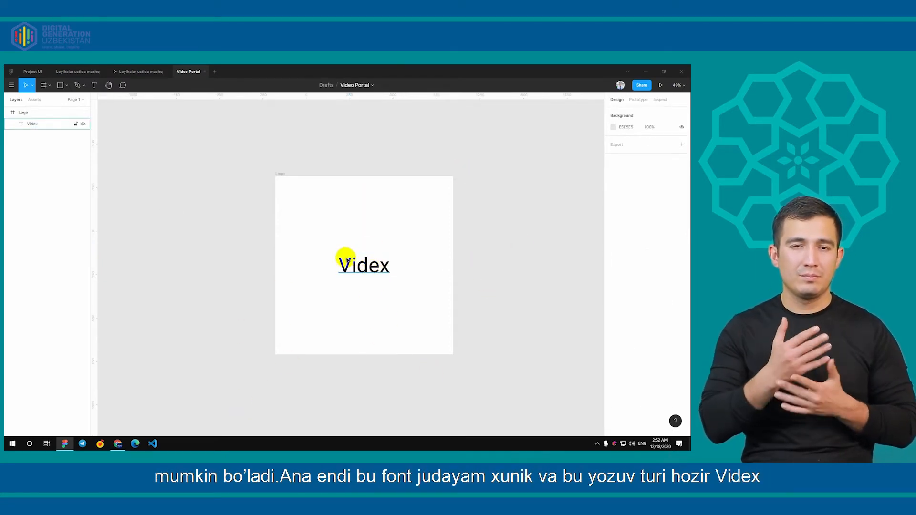
left_click(365, 262)
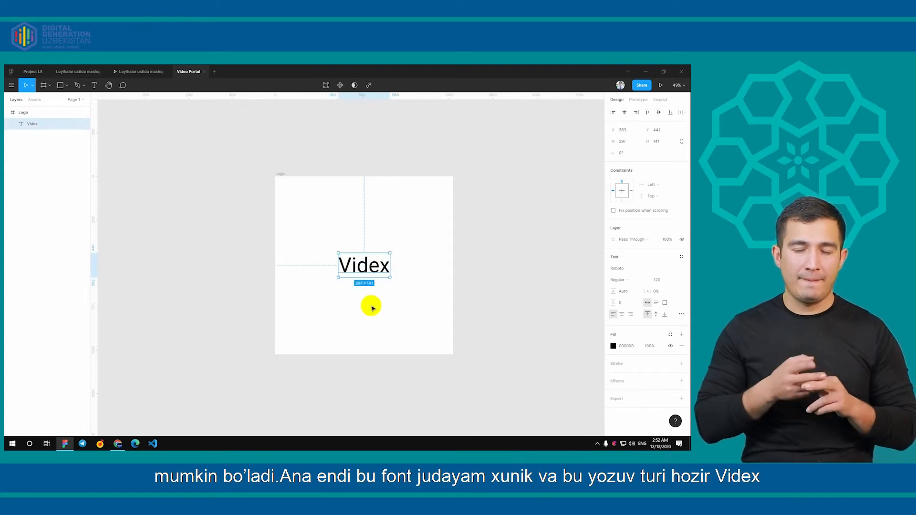
double_click(349, 263)
key("Escape")
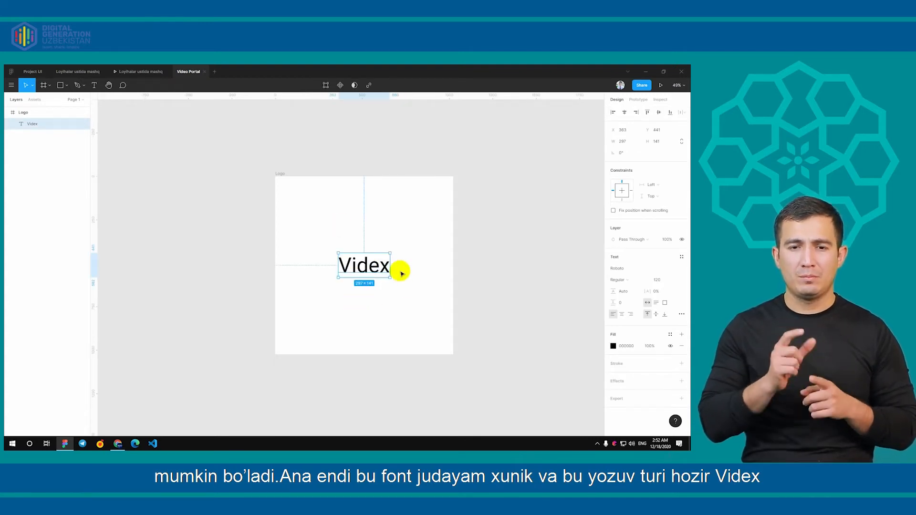
Switch to Chrome, open fonts.google.com in a new tab and dismiss the variable fonts notice
left_click(117, 444)
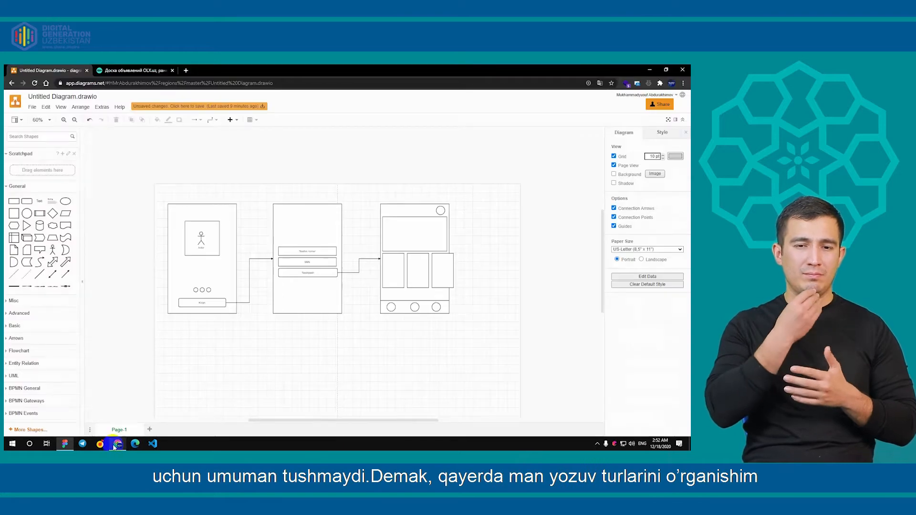
left_click(187, 71)
type("fonts.go")
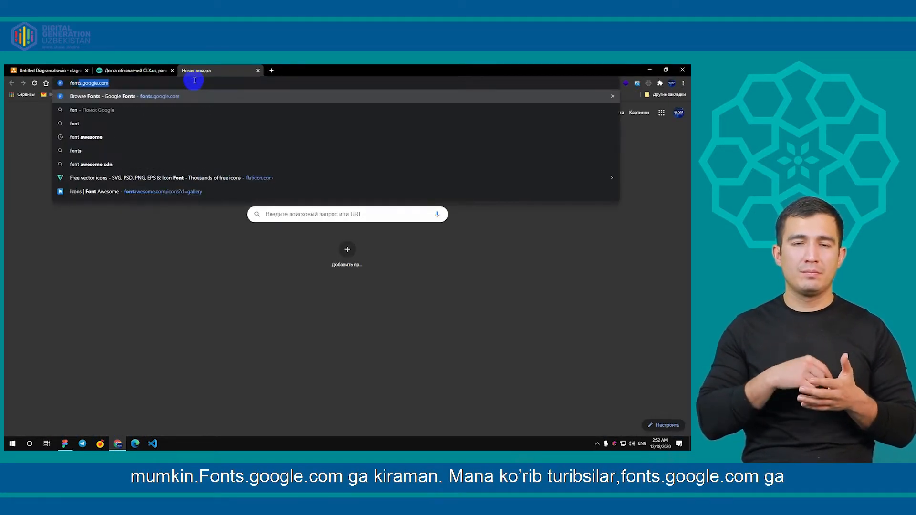
type("ogle.com")
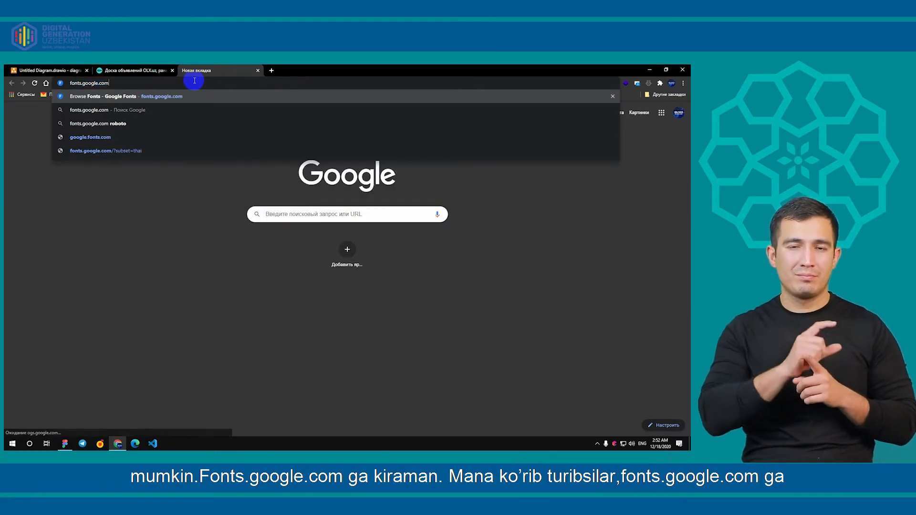
key("Return")
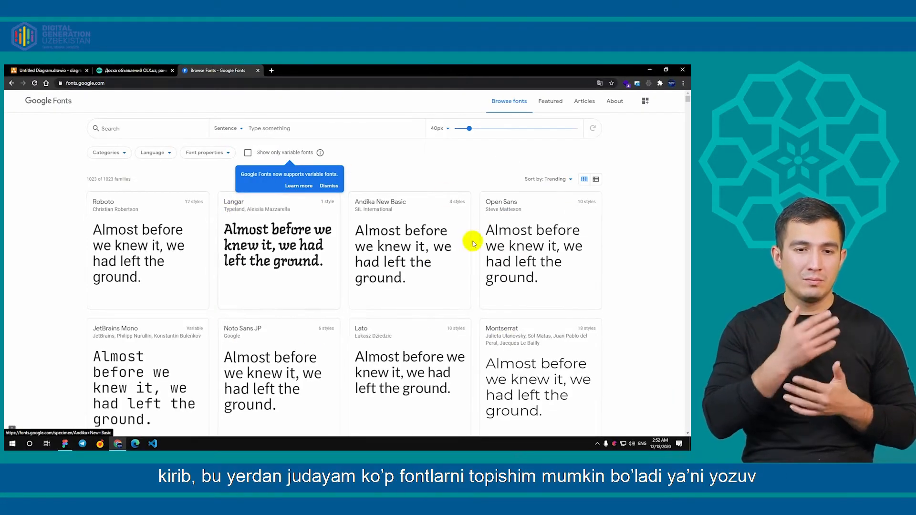
left_click(329, 186)
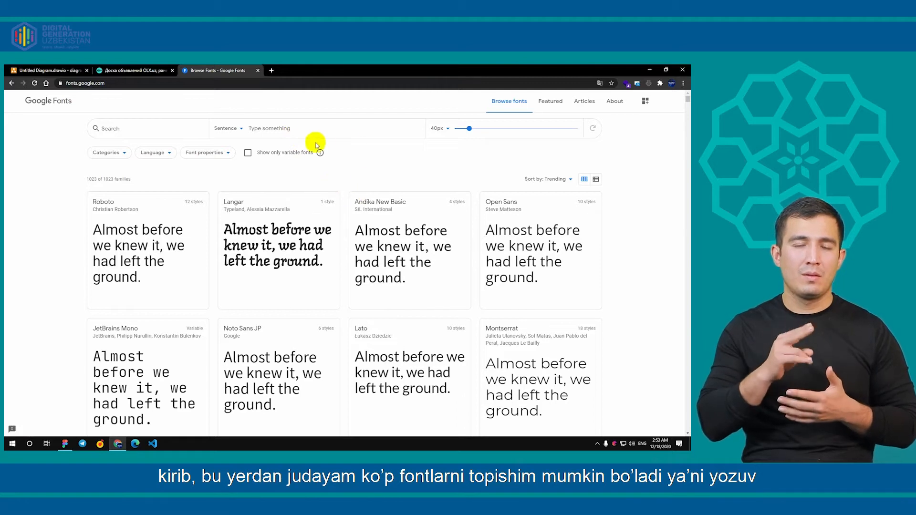
Preview the word "videx" across the Google Fonts catalogue and open the Playfair Display family
left_click(286, 128)
type("videx")
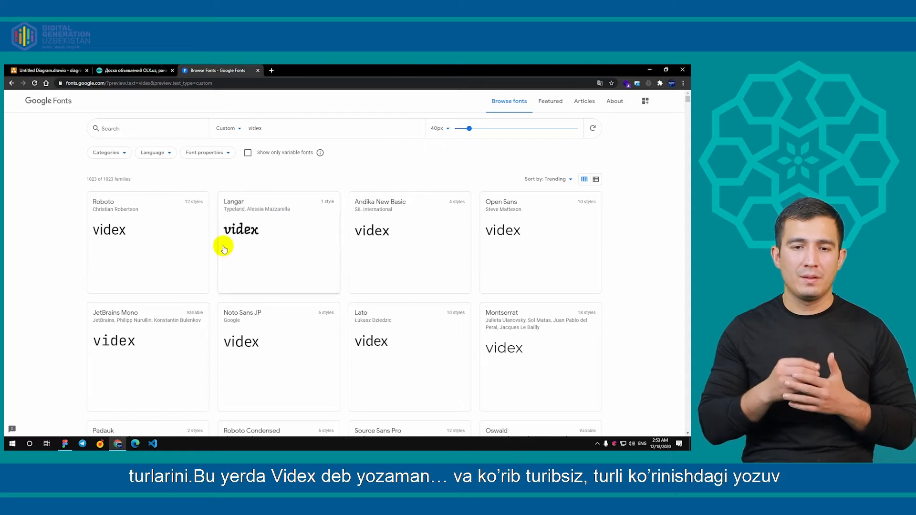
scroll(445, 262, "down", 5)
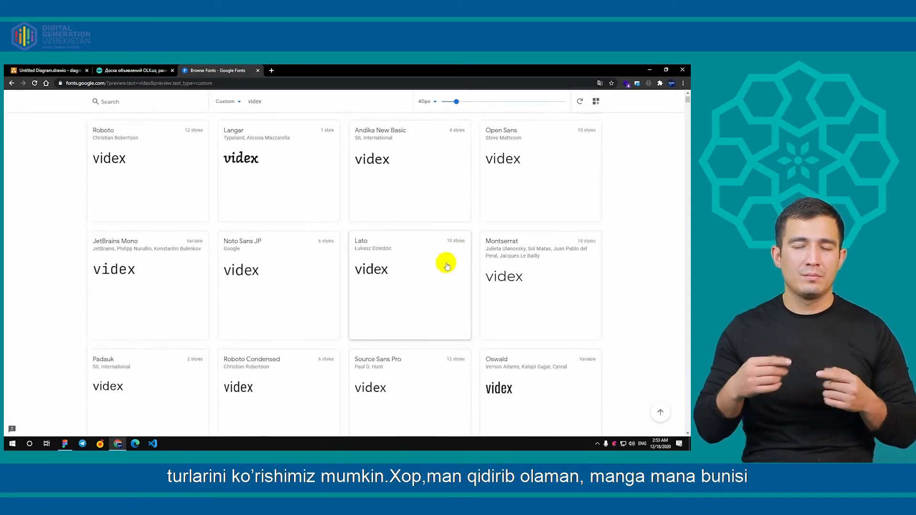
scroll(383, 246, "down", 8)
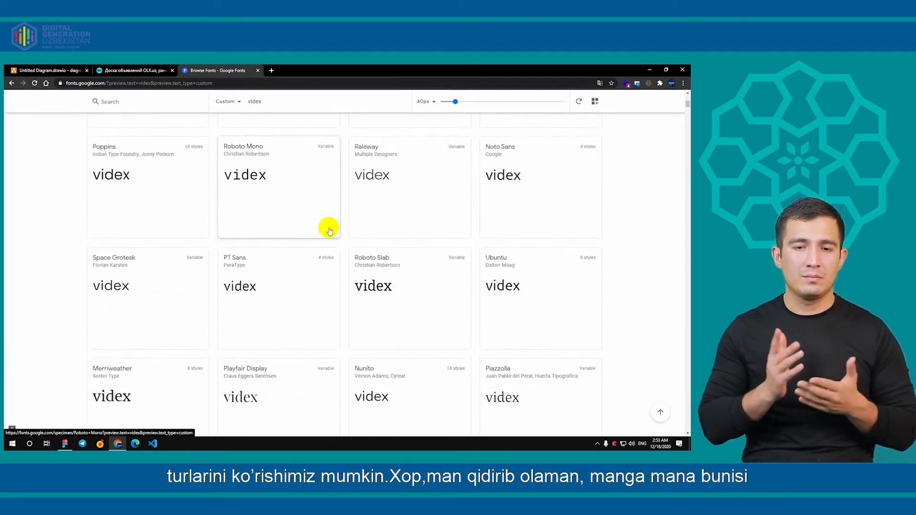
scroll(243, 200, "up", 2)
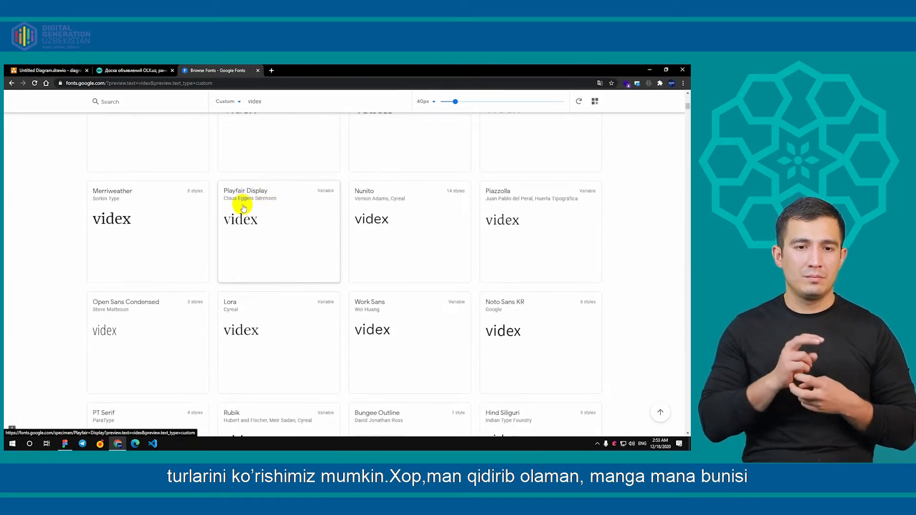
left_click(262, 222)
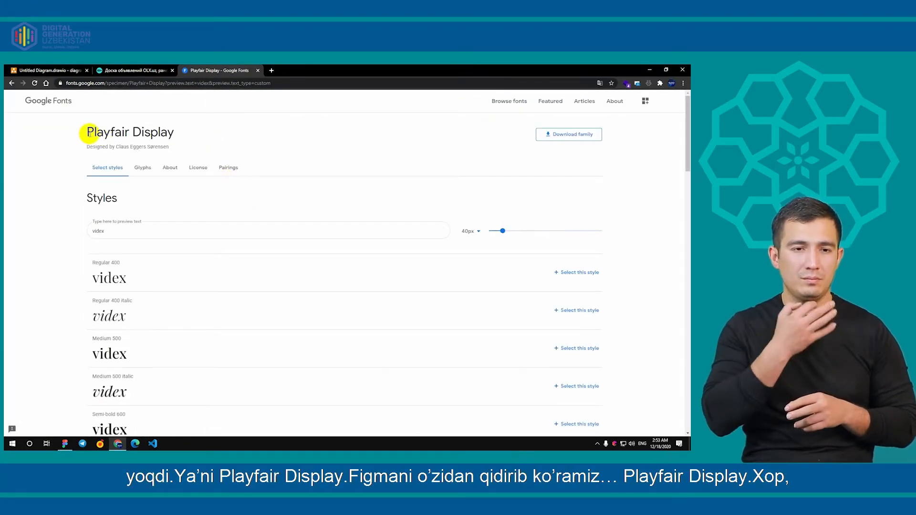
left_click_drag(88, 133, 131, 132)
left_click(186, 137)
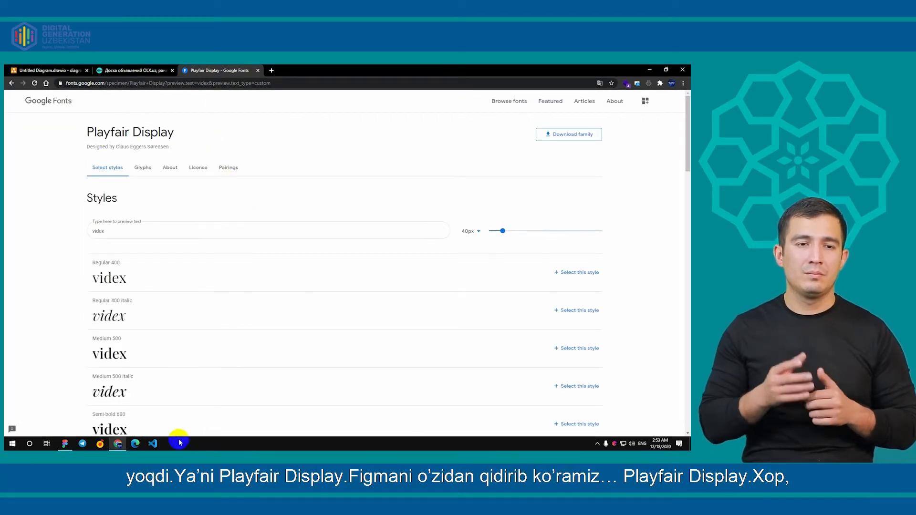
Switch to Figma and change the font of the Videx text to Playfair Display
left_click(65, 444)
double_click(360, 266)
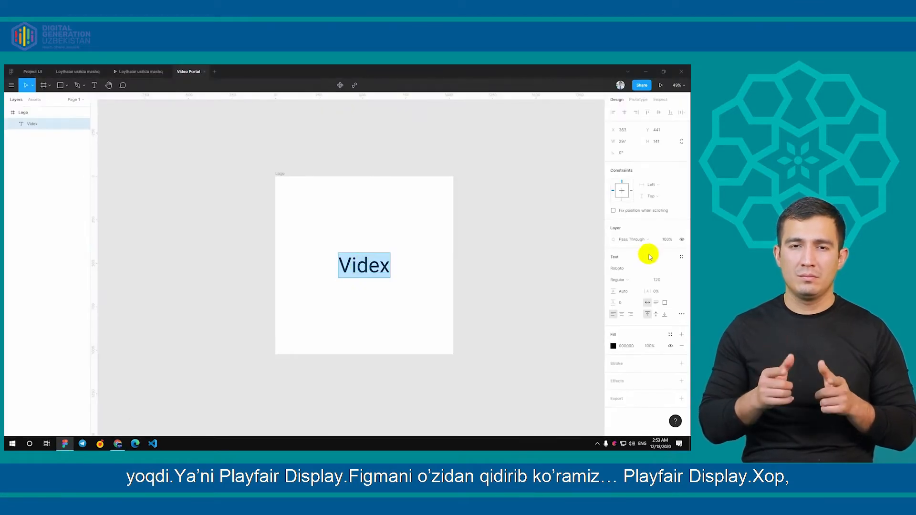
left_click(643, 268)
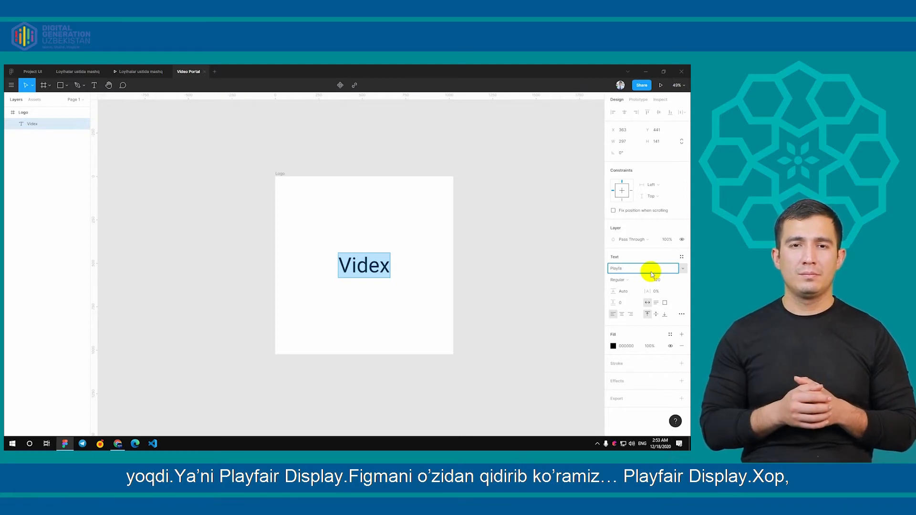
key("Return")
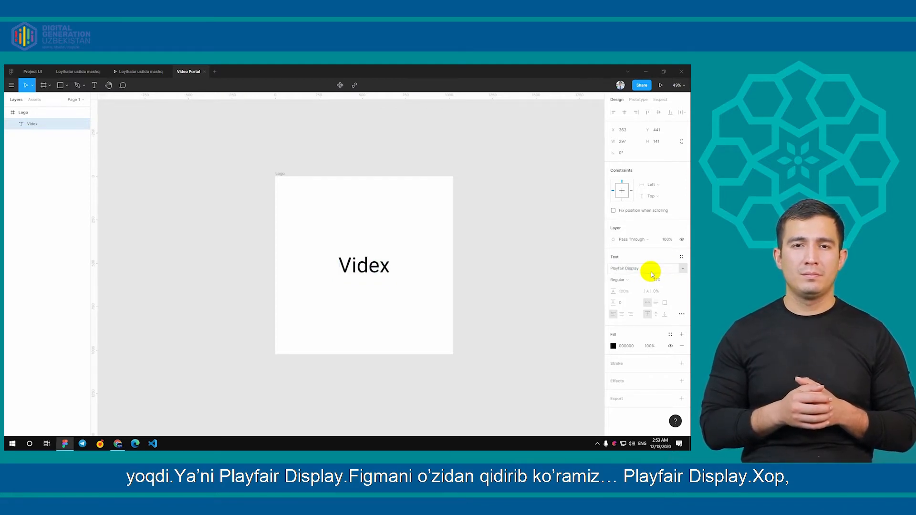
left_click(460, 275)
Italicise the Videx text and set its font style to Bold Italic
double_click(336, 276)
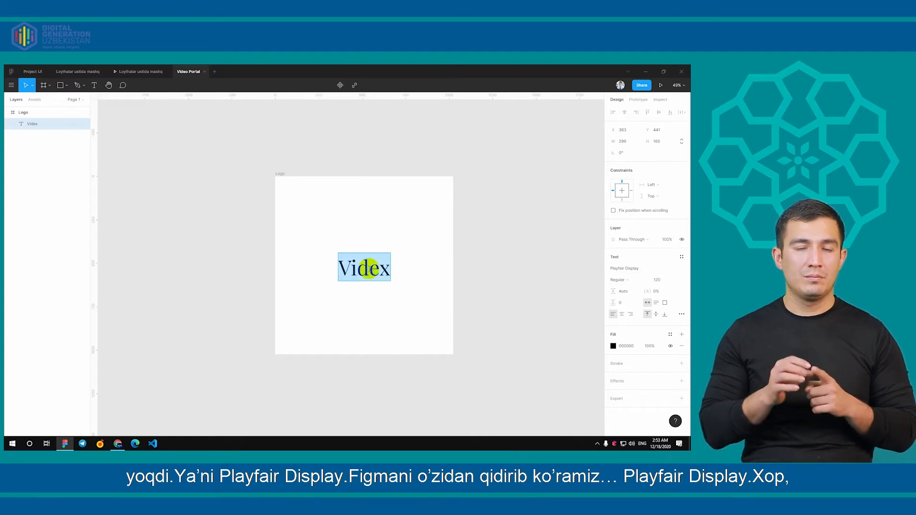
key("ctrl+i")
key("Escape")
left_click(307, 244)
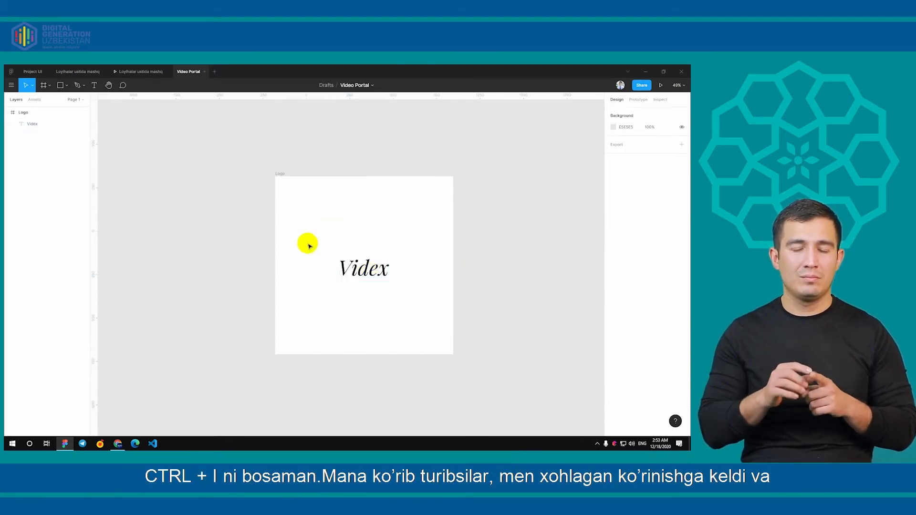
double_click(374, 260)
left_click(627, 284)
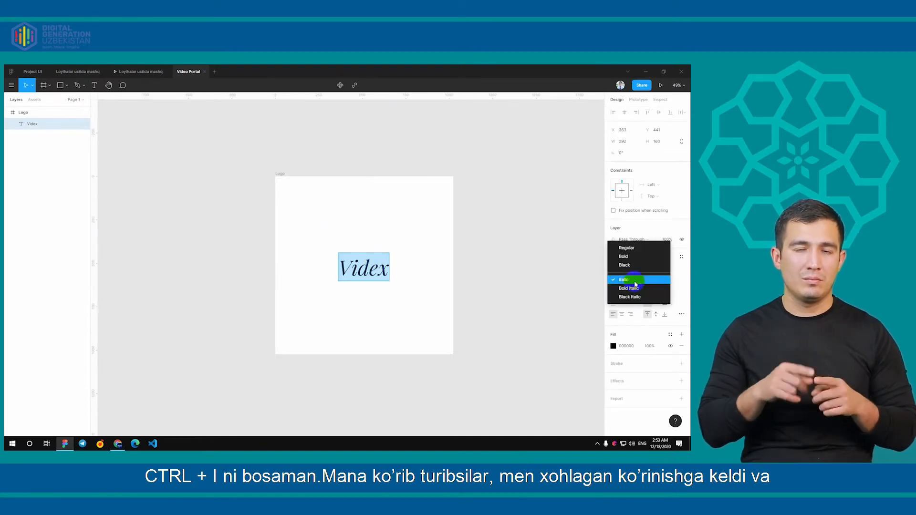
left_click(637, 285)
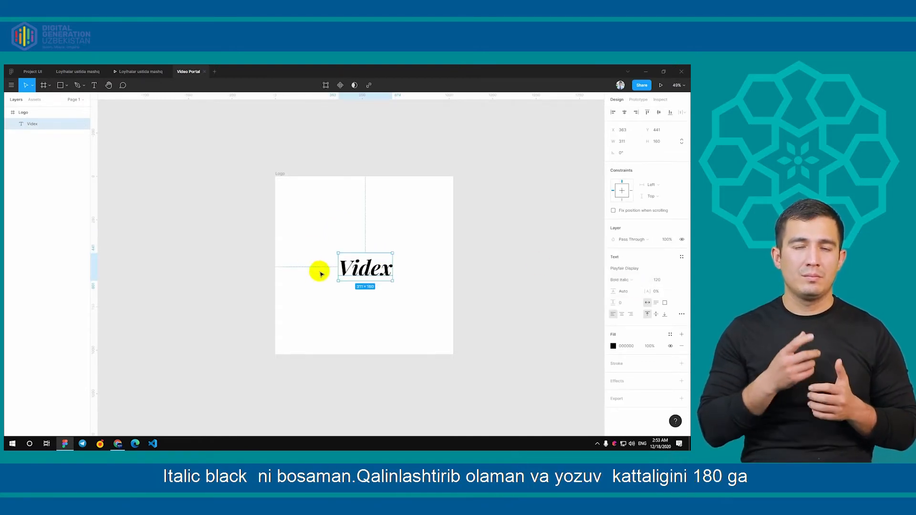
Set the Videx text's font size to 180 and centre it within the Logo frame
left_click_drag(358, 268, 357, 266)
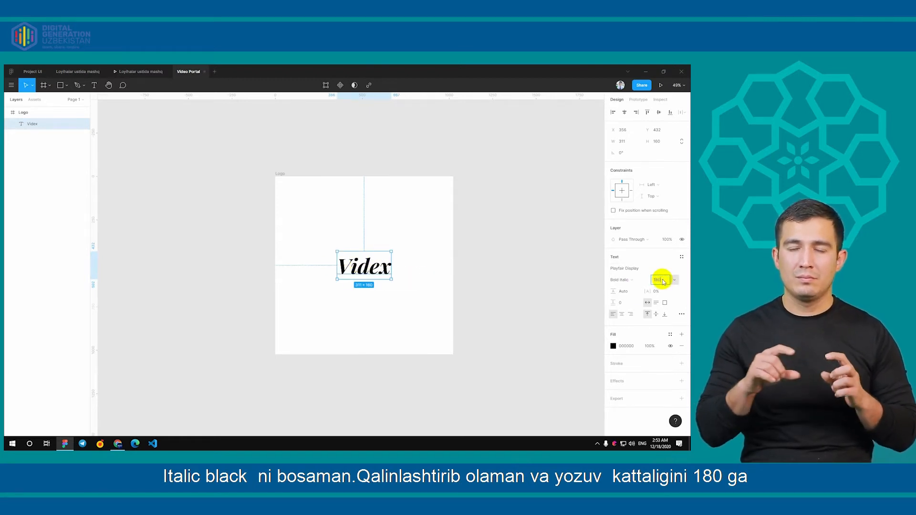
key("Return")
left_click(507, 318)
left_click(365, 271)
left_click_drag(365, 271, 357, 262)
left_click(408, 310)
scroll(450, 324, "down", 1)
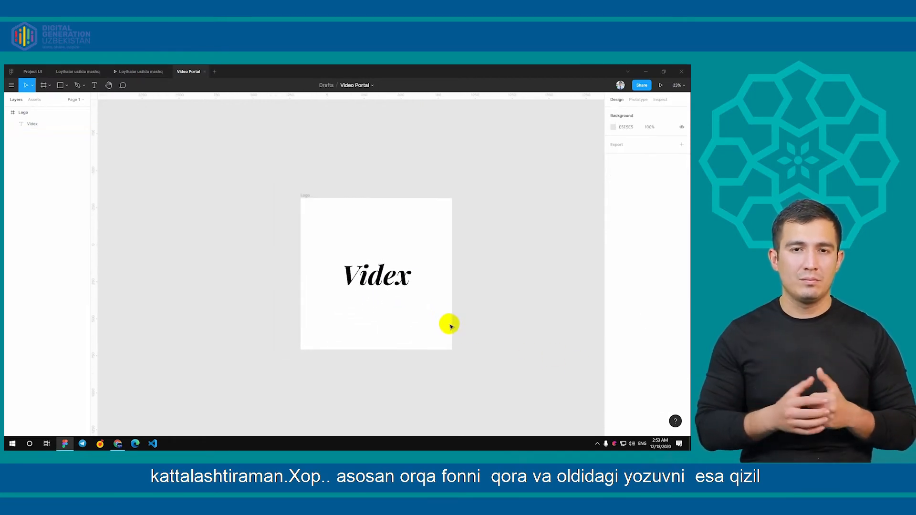
left_click(405, 276)
left_click(386, 221)
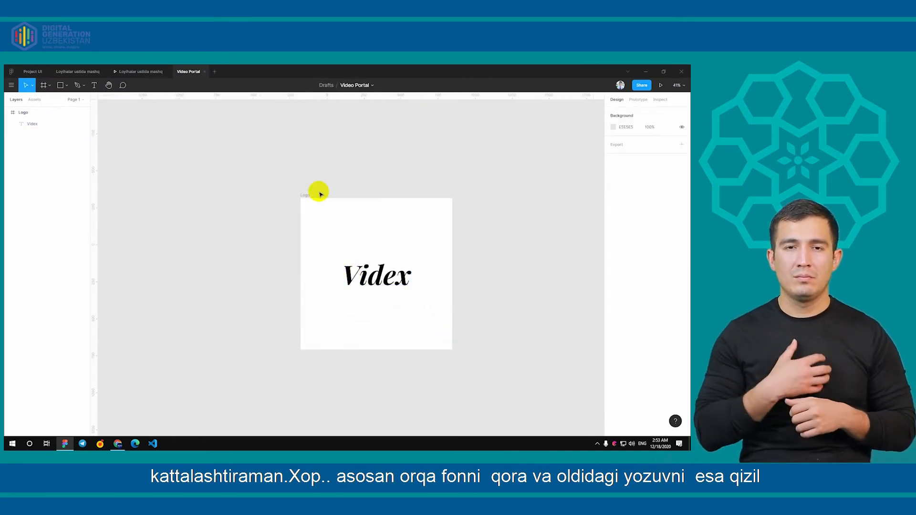
Change the Logo frame's white background fill to black (000000)
left_click(320, 193)
left_click(628, 315)
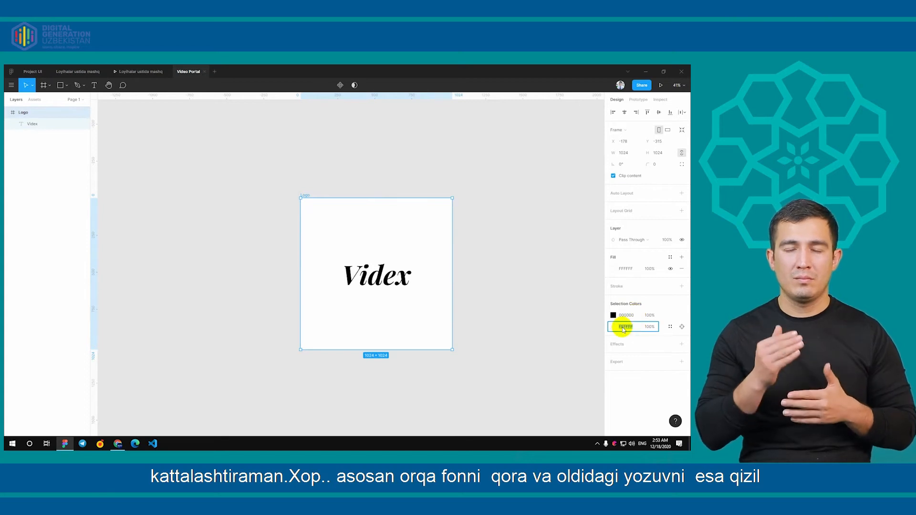
type("0")
key("Return")
Recolour the Videx text, trying a light red fill before settling on white (FFFFFF)
left_click(392, 276)
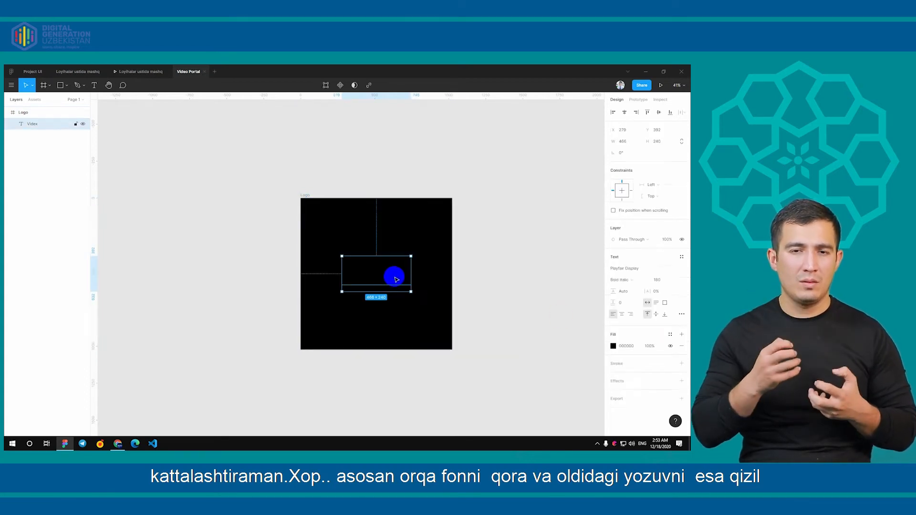
left_click(628, 345)
left_click(614, 346)
left_click_drag(583, 311, 568, 257)
left_click_drag(565, 352, 503, 348)
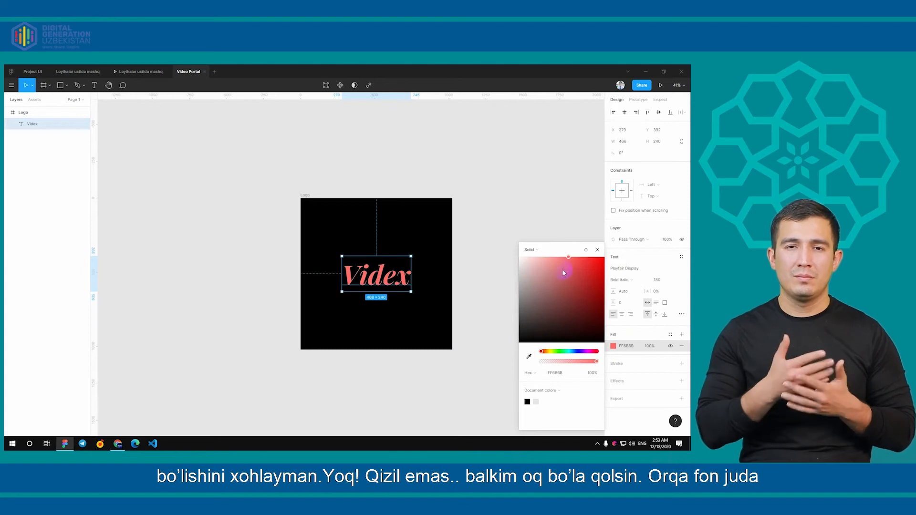
left_click_drag(564, 273, 480, 231)
left_click(479, 239)
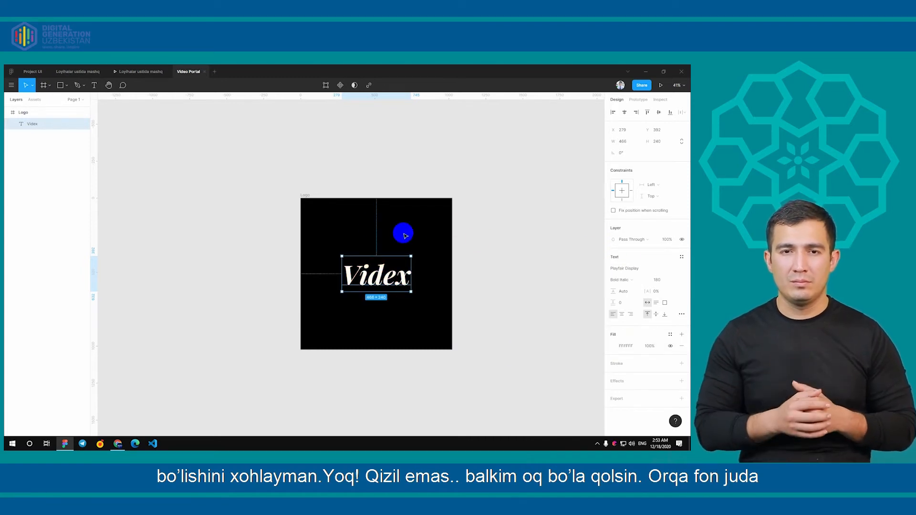
Change the Logo frame's black fill to a very dark navy blue
left_click(311, 205)
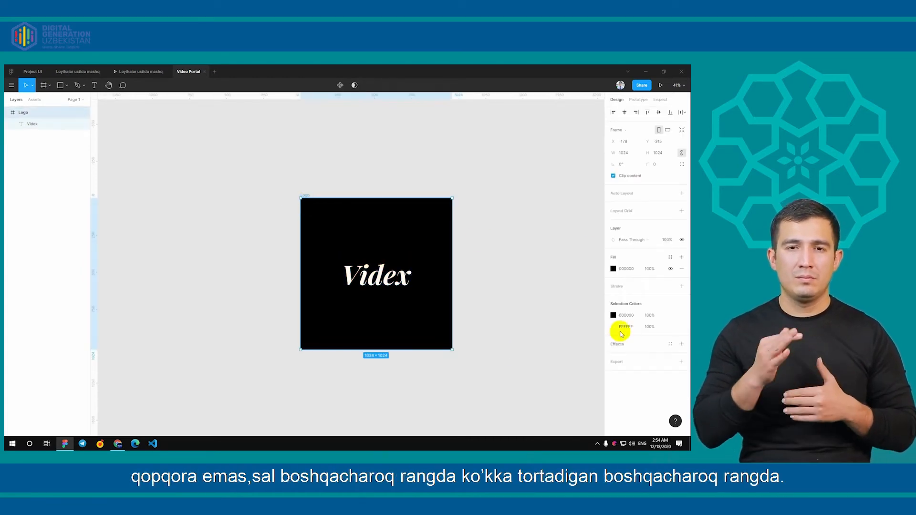
left_click(613, 315)
left_click_drag(519, 343, 509, 329)
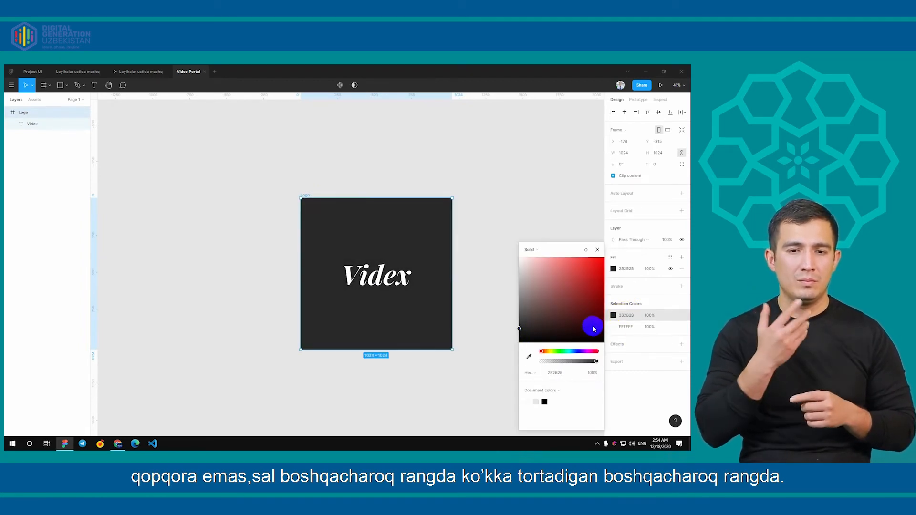
left_click_drag(590, 352, 577, 353)
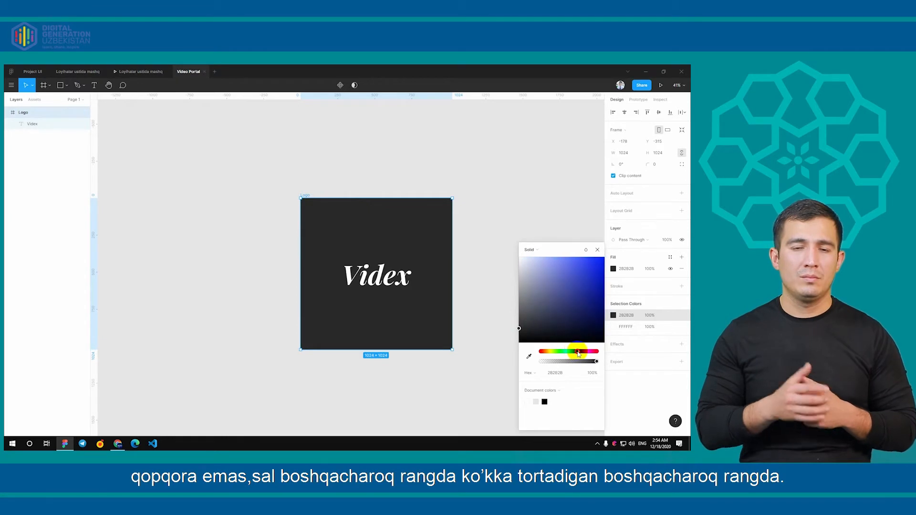
left_click_drag(594, 322, 611, 332)
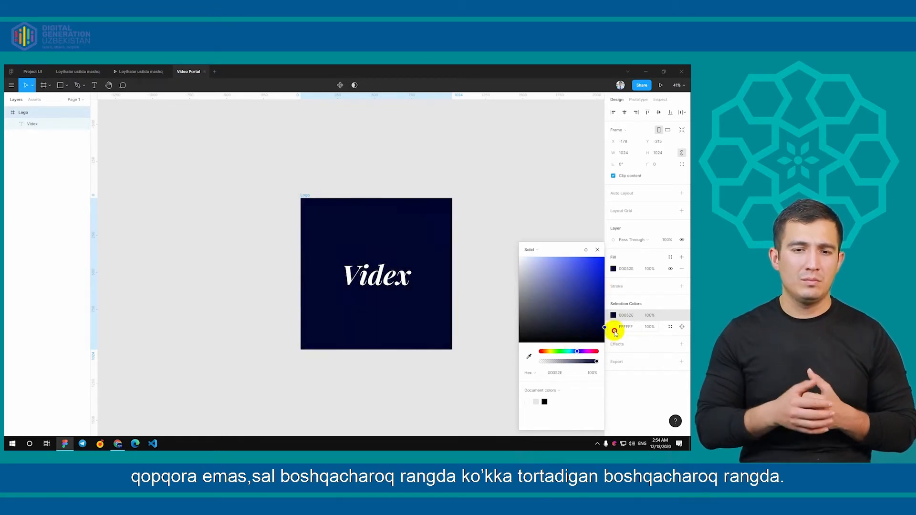
left_click(596, 251)
left_click(515, 297)
scroll(329, 271, "up", 4)
left_click(431, 296)
scroll(436, 300, "up", 1)
left_click_drag(437, 300, 393, 280)
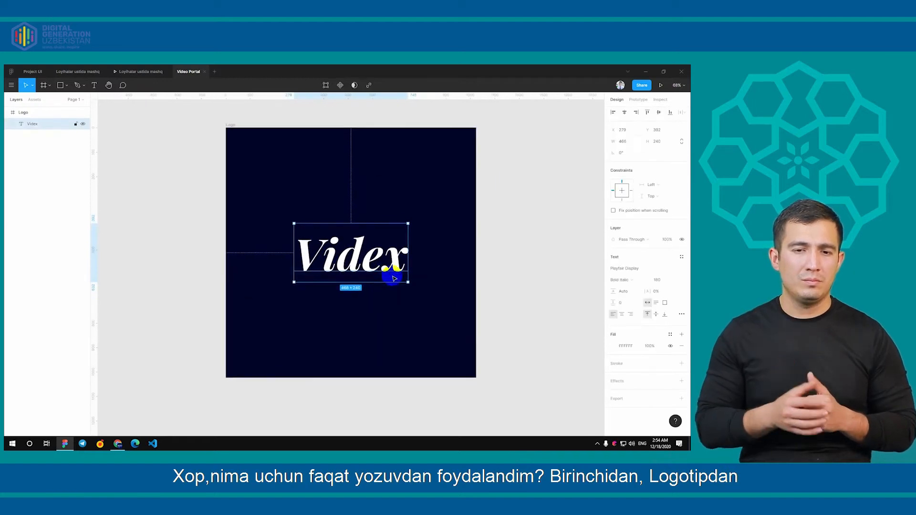
scroll(517, 260, "down", 2)
left_click(517, 261)
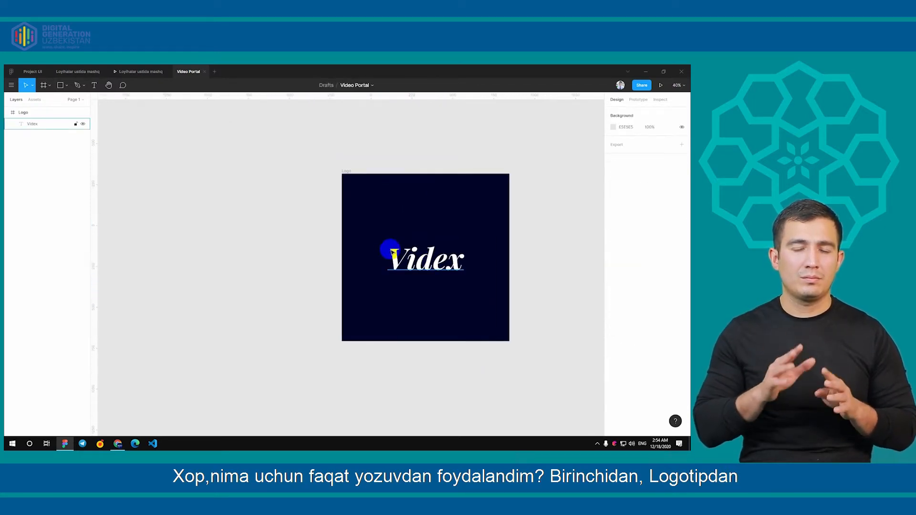
left_click(438, 261)
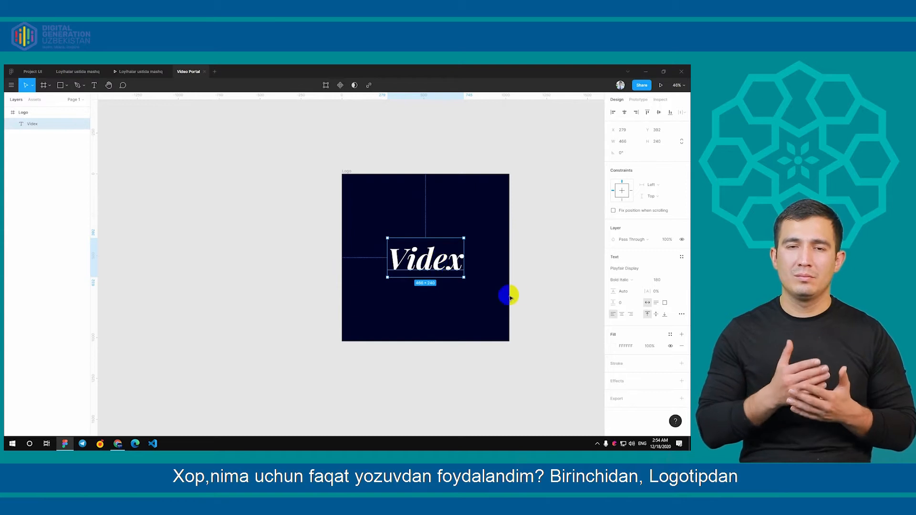
left_click(494, 294)
scroll(431, 268, "up", 2)
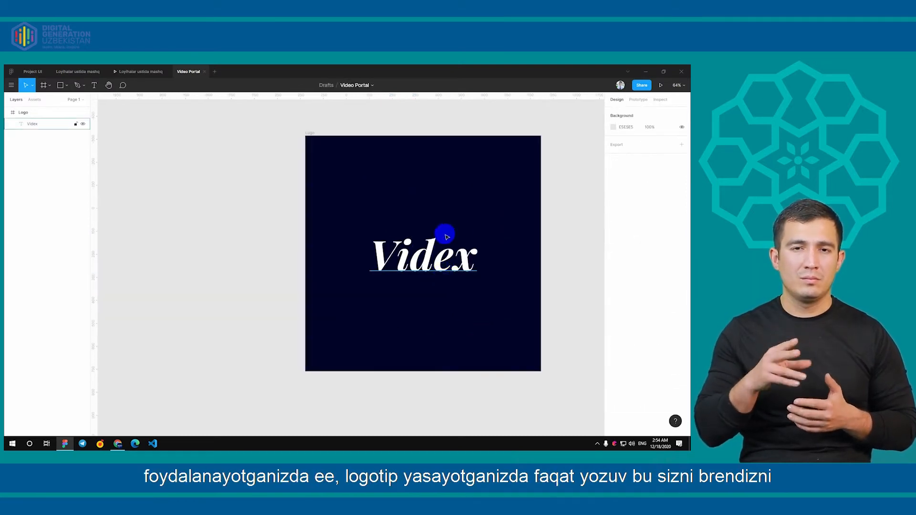
double_click(438, 263)
left_click(527, 263)
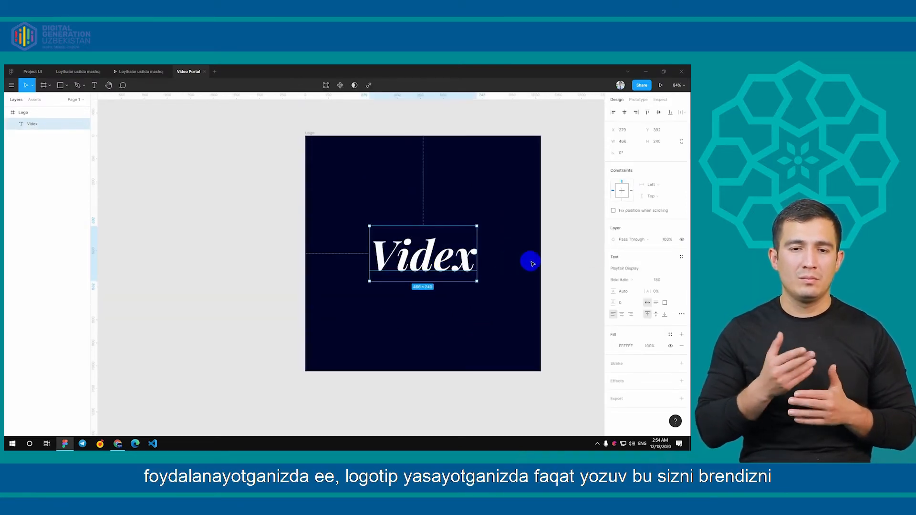
left_click(579, 255)
left_click(468, 265)
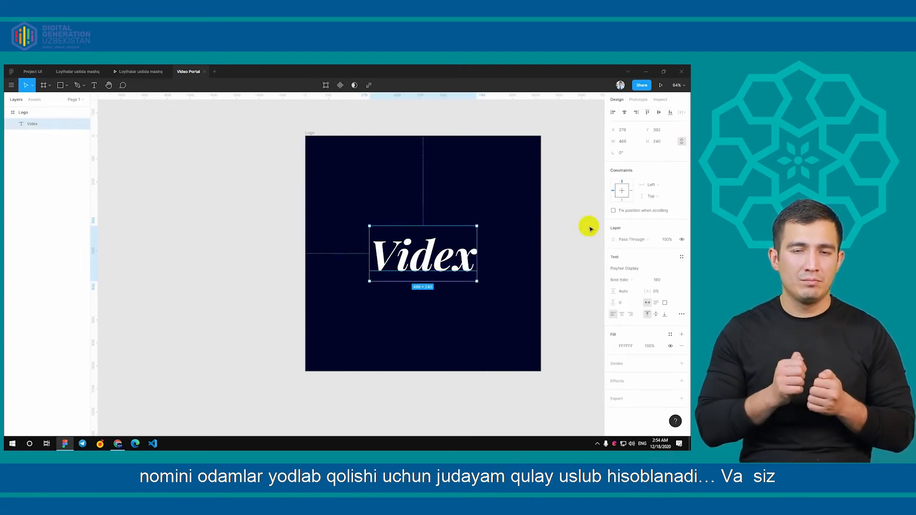
left_click(536, 262)
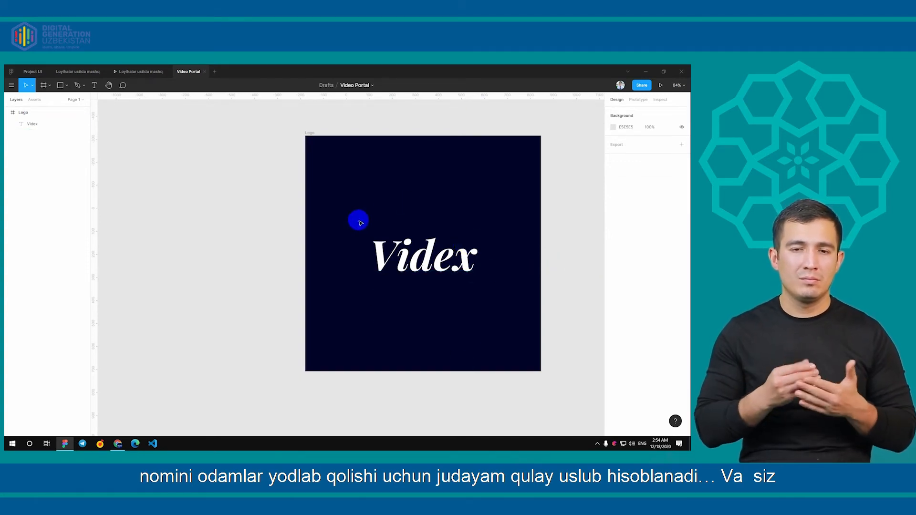
scroll(473, 304, "up", 1)
left_click_drag(463, 299, 417, 285)
scroll(420, 291, "down", 2)
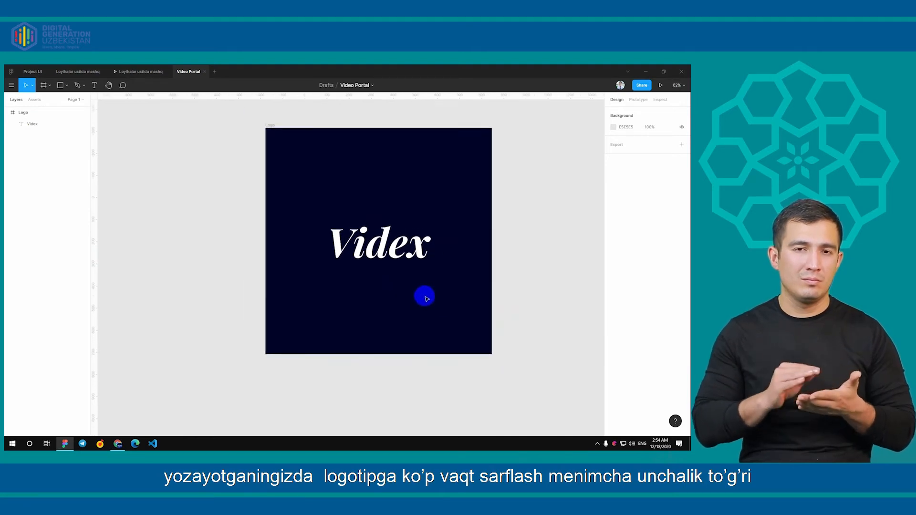
scroll(419, 296, "down", 1)
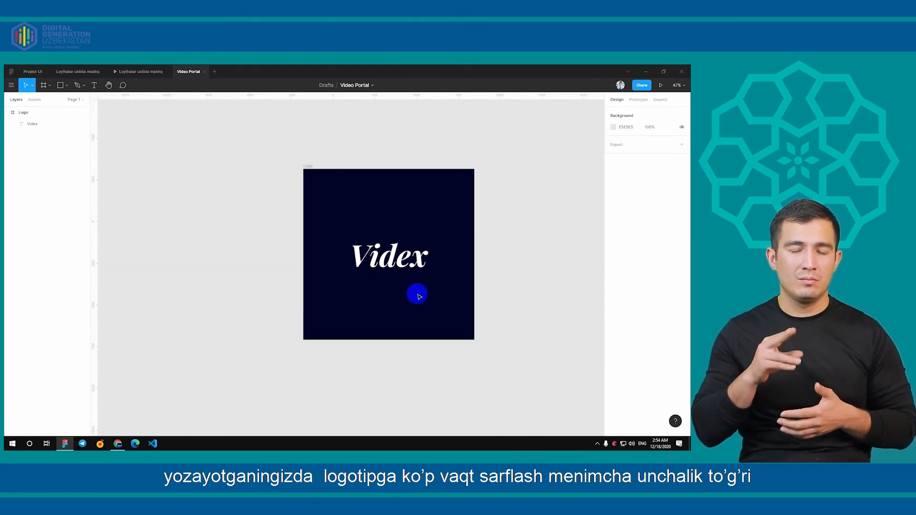
left_click(308, 166)
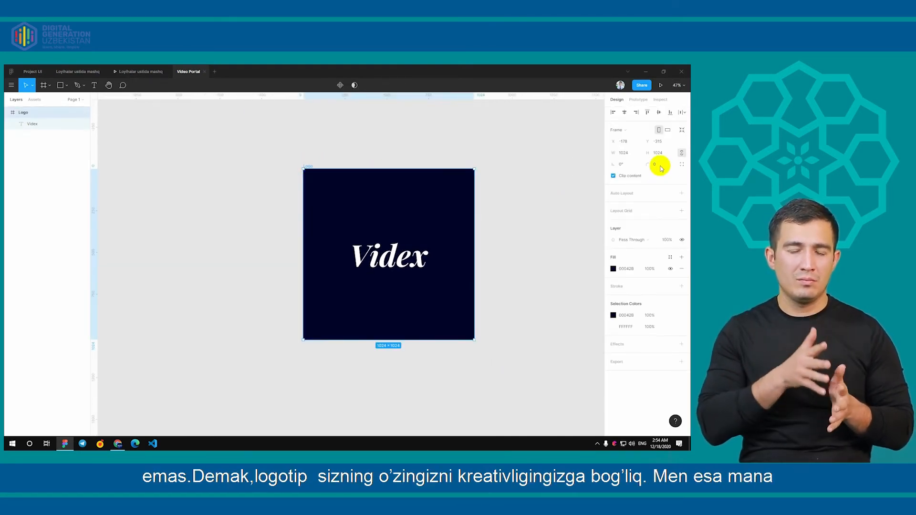
left_click(594, 209)
left_click(380, 260)
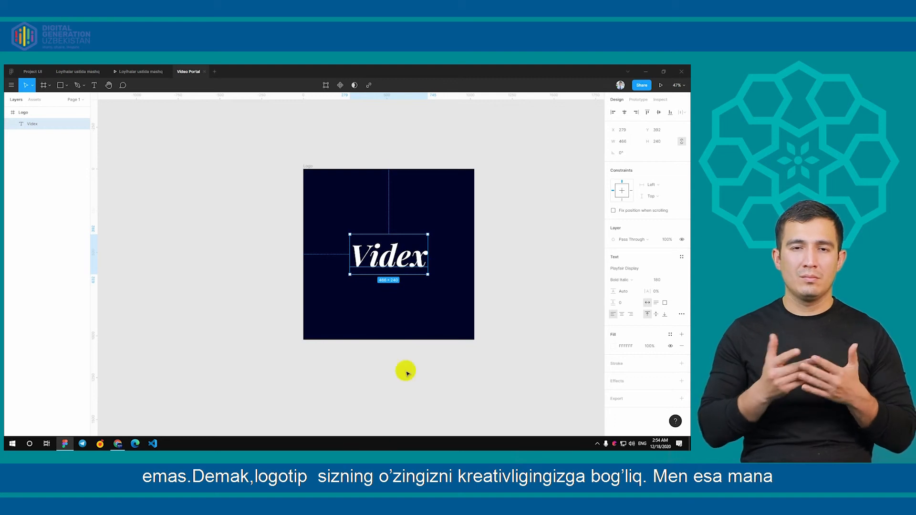
left_click(465, 282)
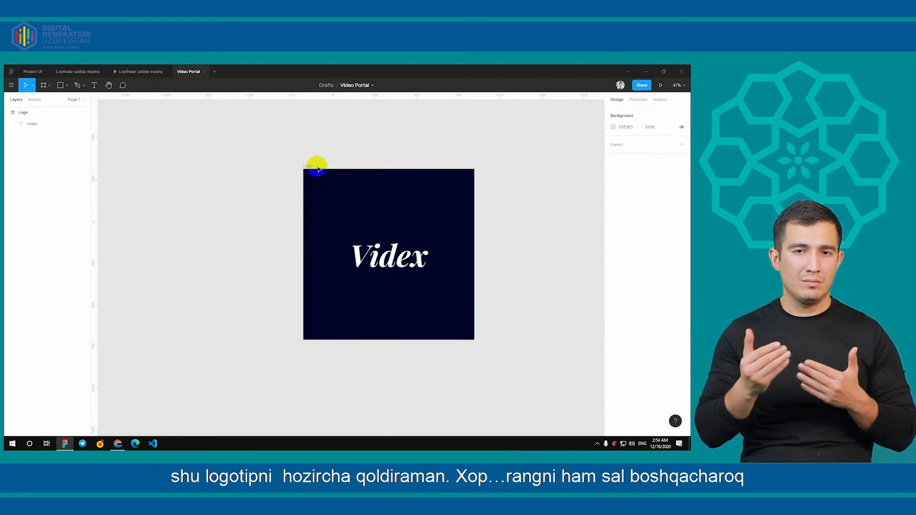
Brighten the Logo frame's fill to blue 052CB6 and convert it to a linear gradient
left_click(308, 166)
left_click(613, 315)
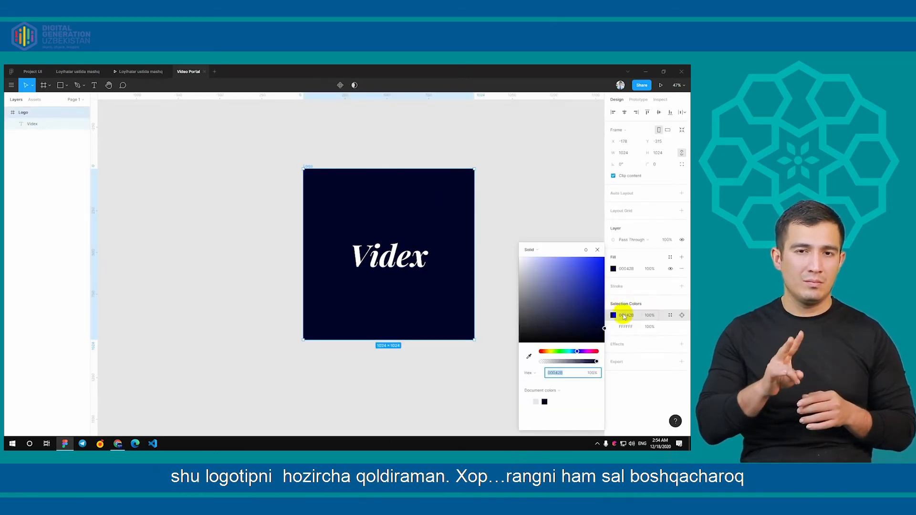
left_click_drag(604, 329, 601, 282)
left_click_drag(579, 355, 578, 354)
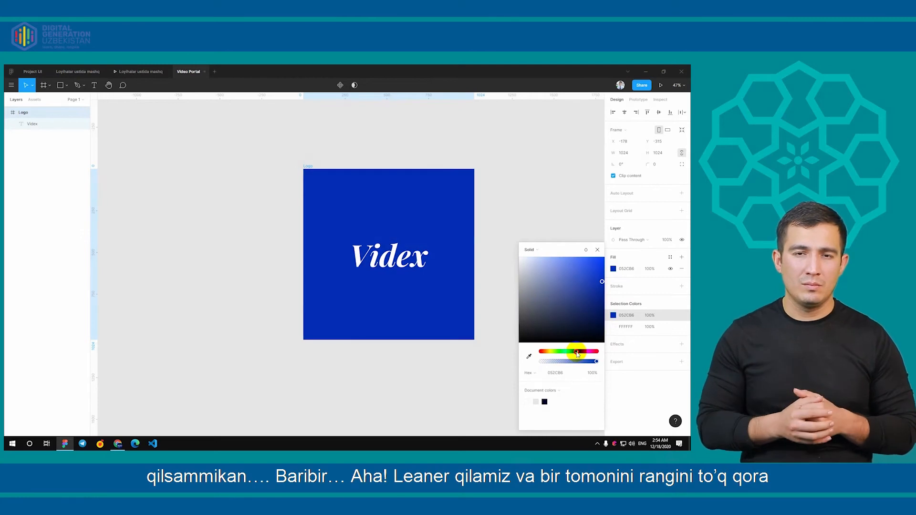
left_click(530, 250)
left_click(534, 259)
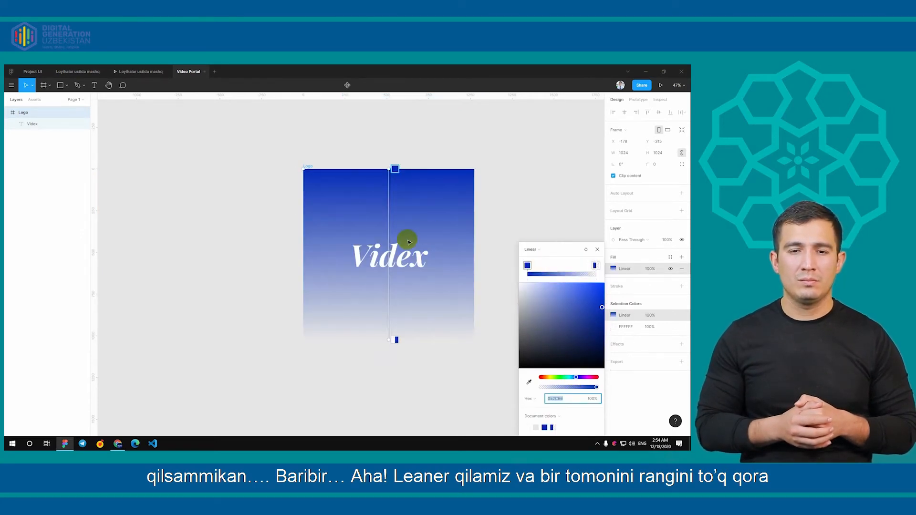
Set the gradient's end stop to fully opaque black and its start stop to dark blue 001459
left_click(595, 265)
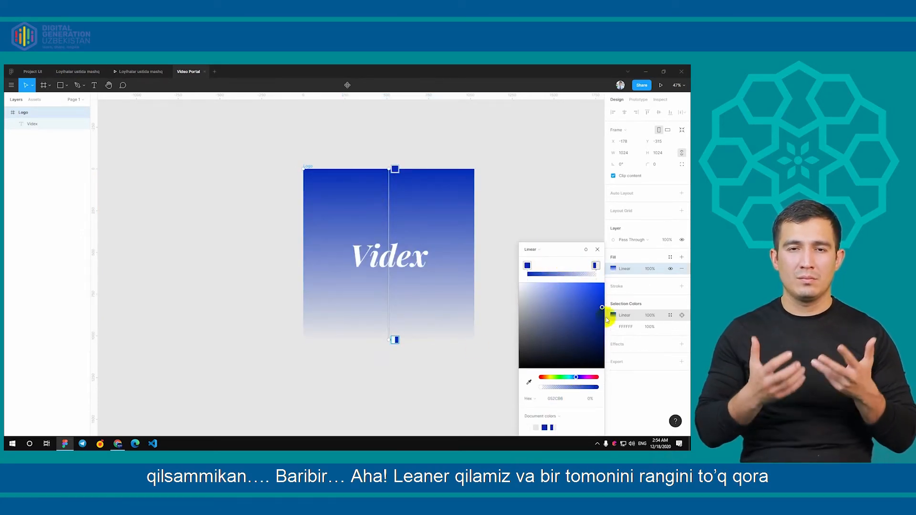
left_click_drag(616, 325, 646, 402)
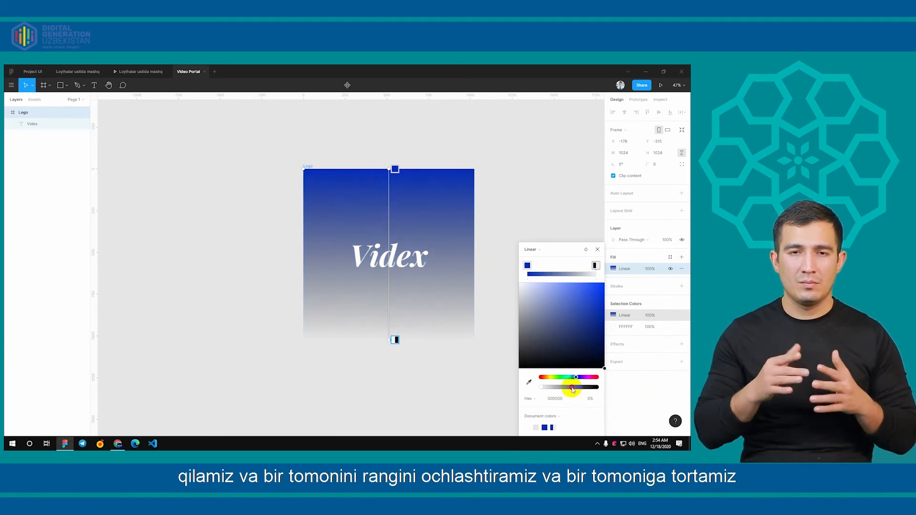
left_click_drag(572, 387, 660, 387)
left_click(526, 266)
left_click_drag(600, 312, 626, 351)
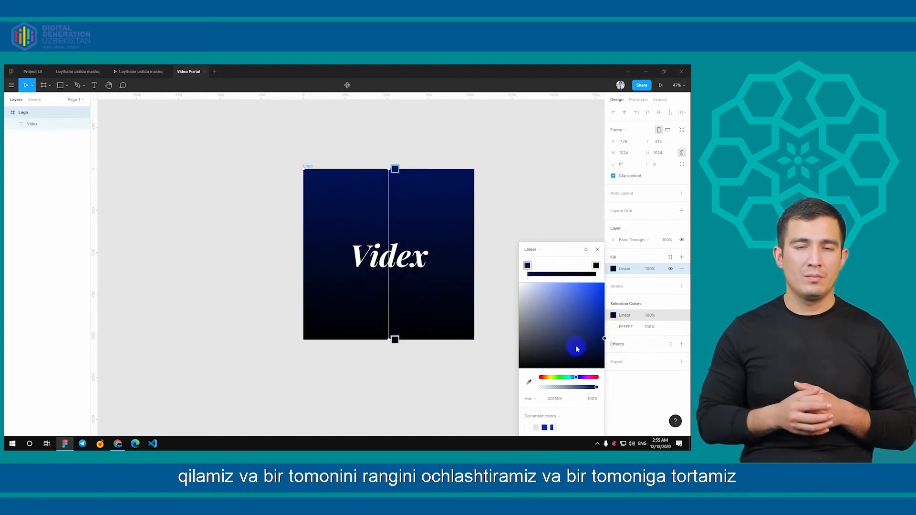
Run the gradient diagonally from the Logo frame's upper-left corner to its lower-right corner and close the colour picker
left_click_drag(388, 339, 476, 342)
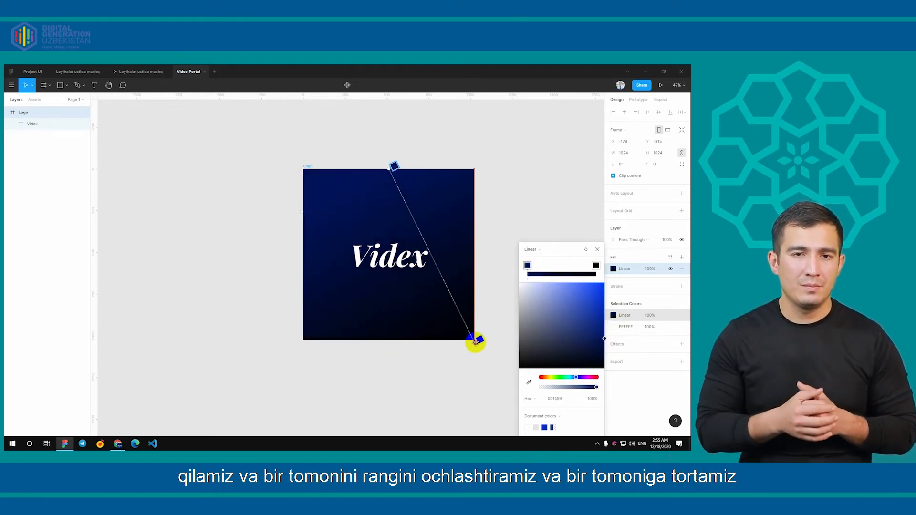
left_click_drag(392, 167, 303, 171)
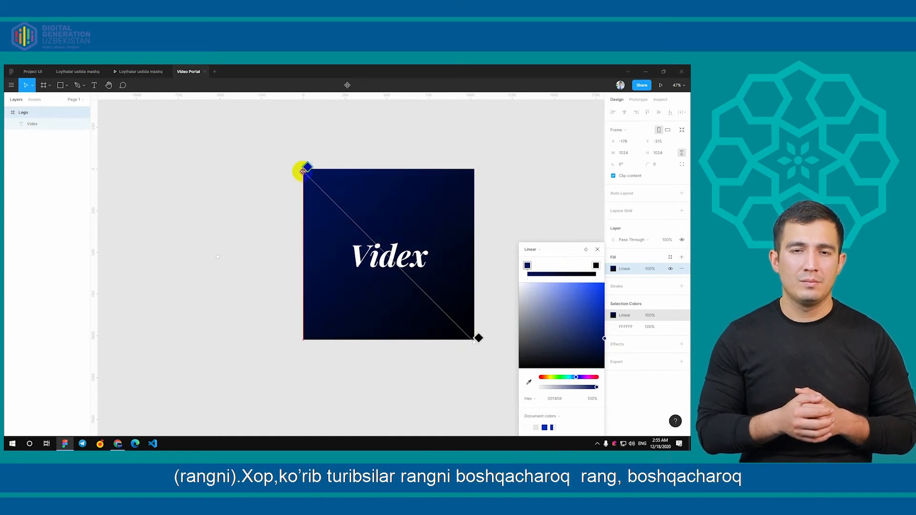
left_click(597, 249)
Set the Videx text's font size to 200 and recentre it within the Logo frame
scroll(504, 270, "down", 5)
scroll(496, 269, "up", 3)
left_click(416, 260)
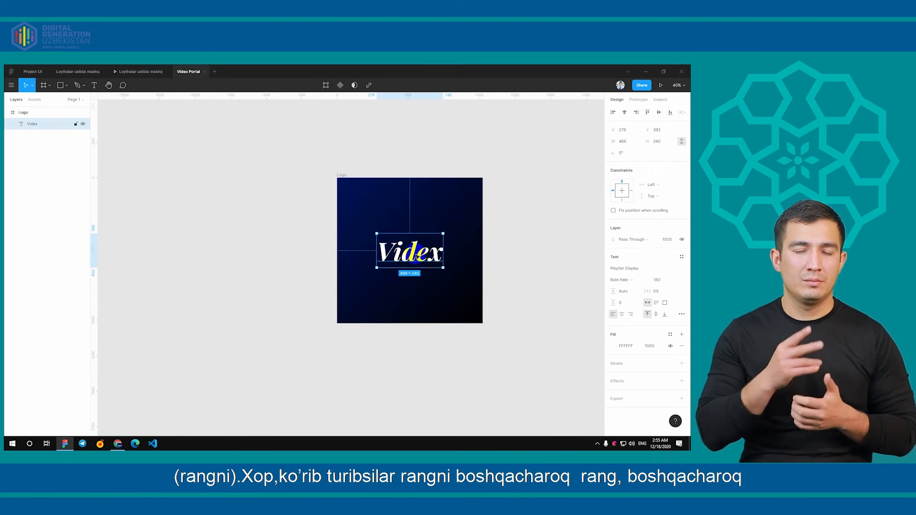
scroll(418, 262, "up", 2)
double_click(408, 257)
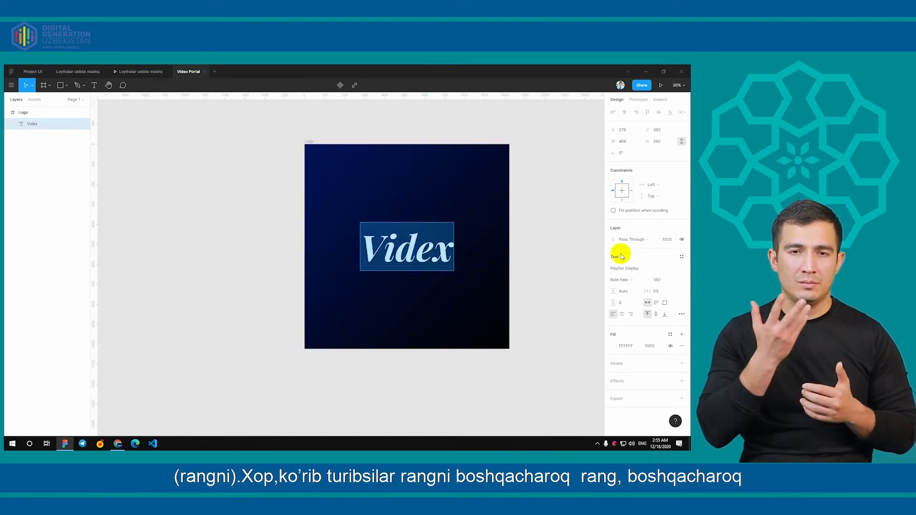
left_click(669, 282)
type("200")
key("Return")
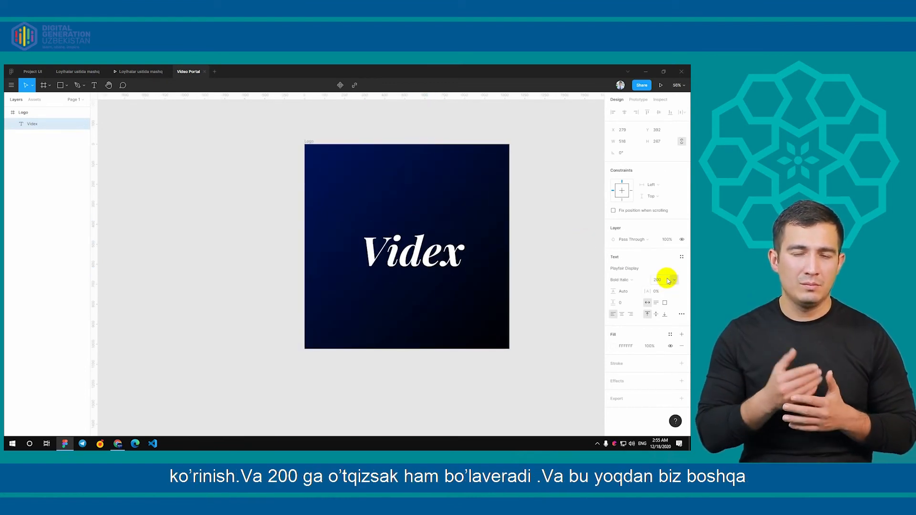
left_click(550, 278)
left_click_drag(425, 255, 419, 254)
left_click(368, 364)
Switch to Google Fonts in the browser and look through the "videx" previews for an alternative font
left_click(117, 444)
scroll(343, 266, "down", 3)
scroll(344, 265, "up", 1)
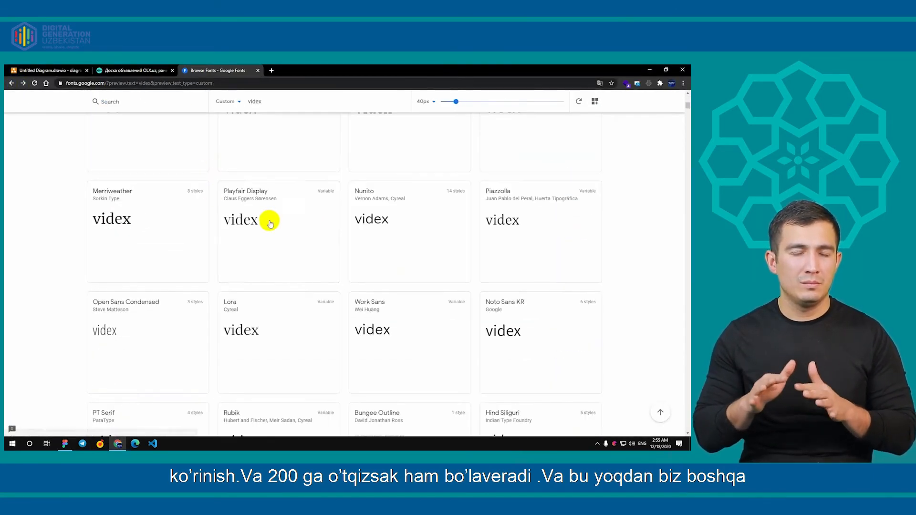
scroll(347, 253, "down", 5)
scroll(353, 249, "down", 12)
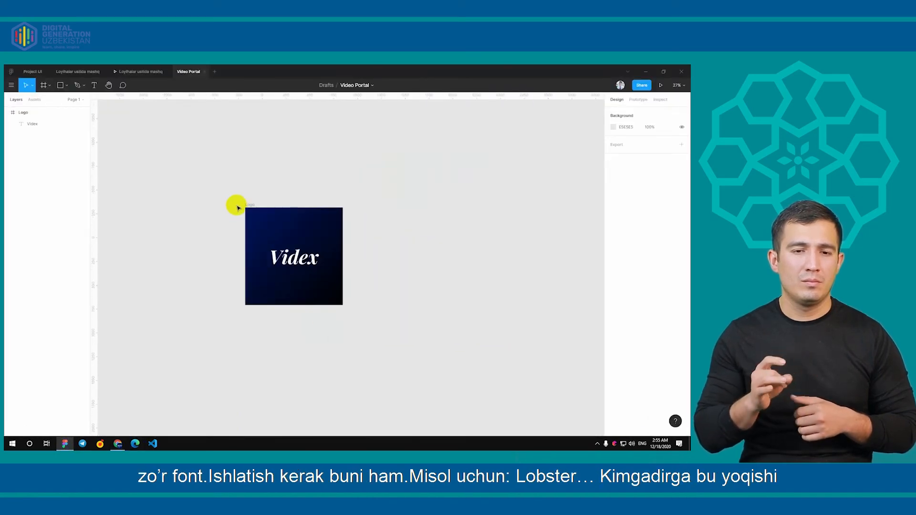
Back in Figma, duplicate the Logo frame to its right and change the copy's Videx text to the Lobster font
left_click(249, 206)
left_click_drag(267, 212, 362, 202)
left_click(393, 250)
key("Return")
left_click(635, 270)
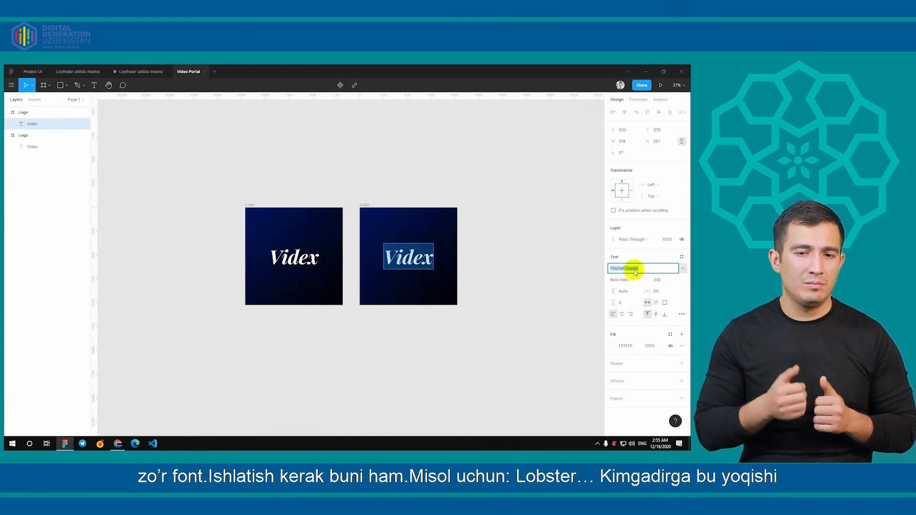
key("Return")
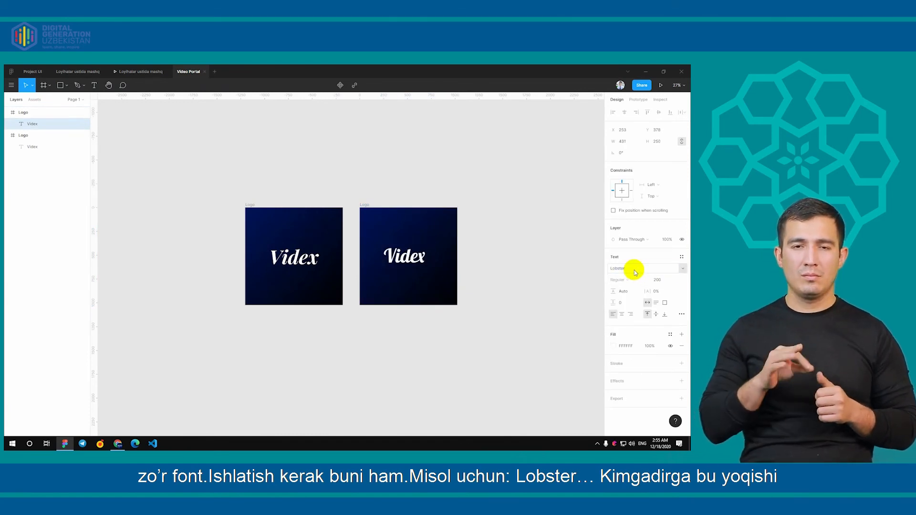
Centre the Lobster Videx text within the copied Logo frame and compare it with the original logo
key("Escape")
left_click_drag(413, 256, 430, 267)
left_click(369, 377)
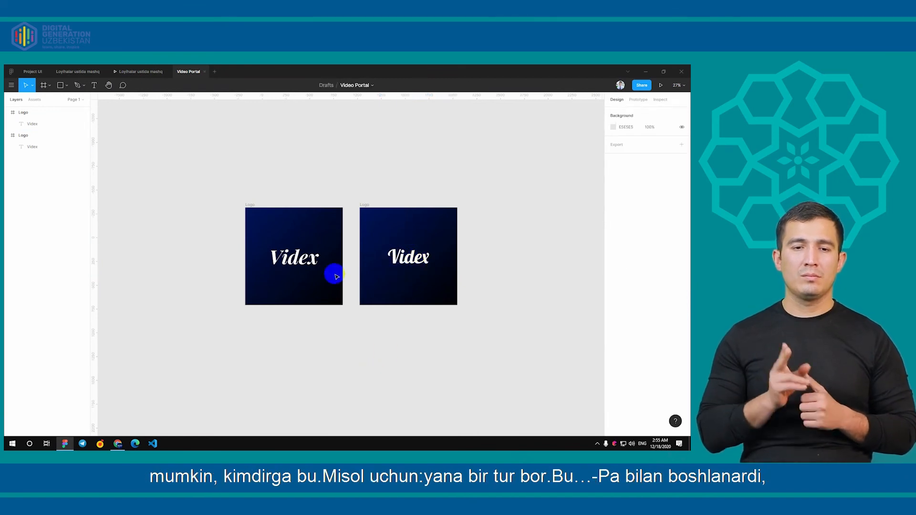
left_click(281, 265)
left_click(417, 263)
left_click(424, 345)
scroll(424, 345, "down", 1)
left_click(411, 260)
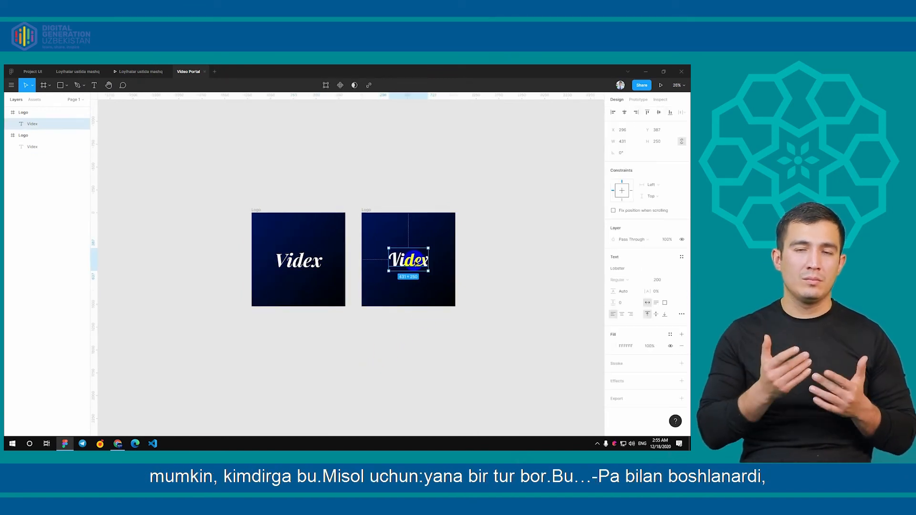
key("Escape")
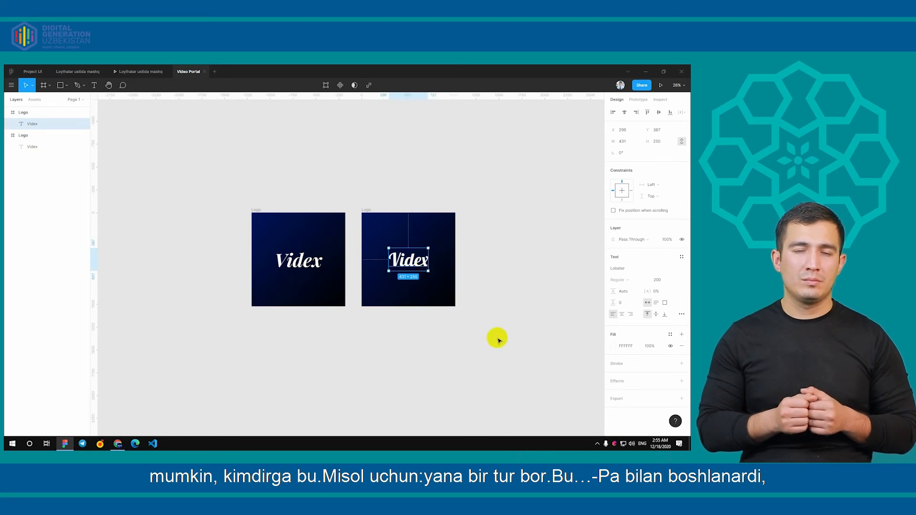
left_click(365, 210)
left_click_drag(366, 211, 482, 209)
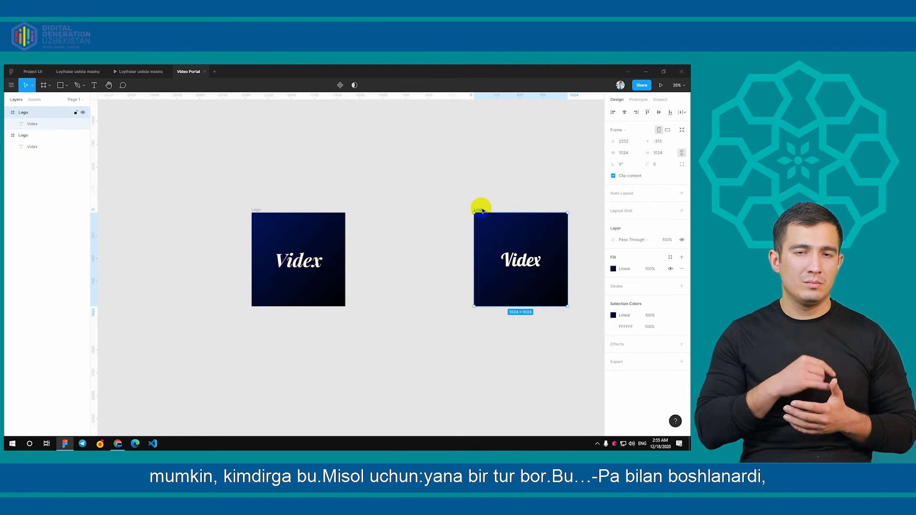
key("ctrl+z")
Duplicate the Lobster Logo frame to its right, change the copy's Videx text to the Pacifico font and centre it
left_click_drag(365, 209, 478, 211)
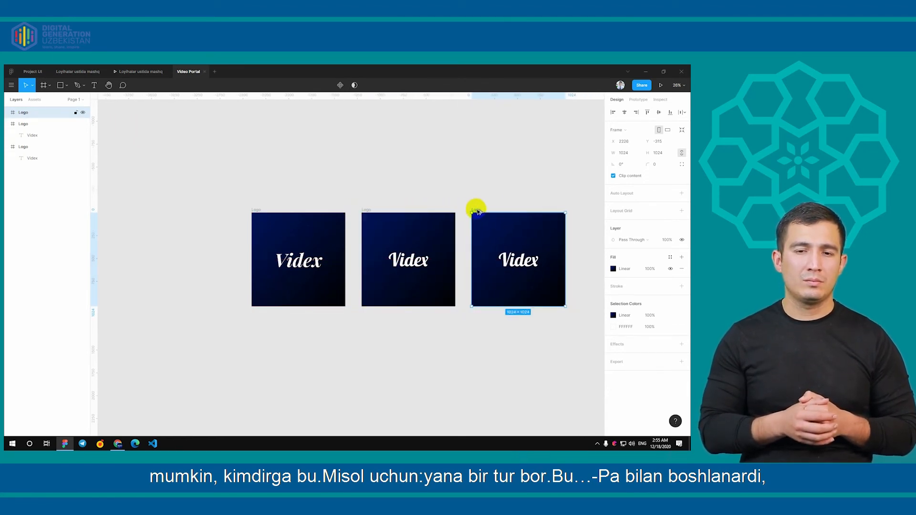
left_click(521, 253)
left_click(626, 269)
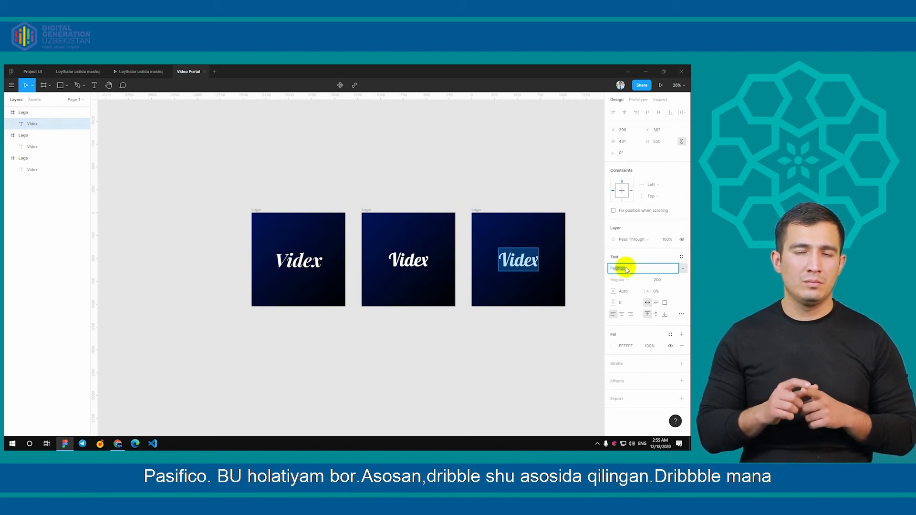
key("Return")
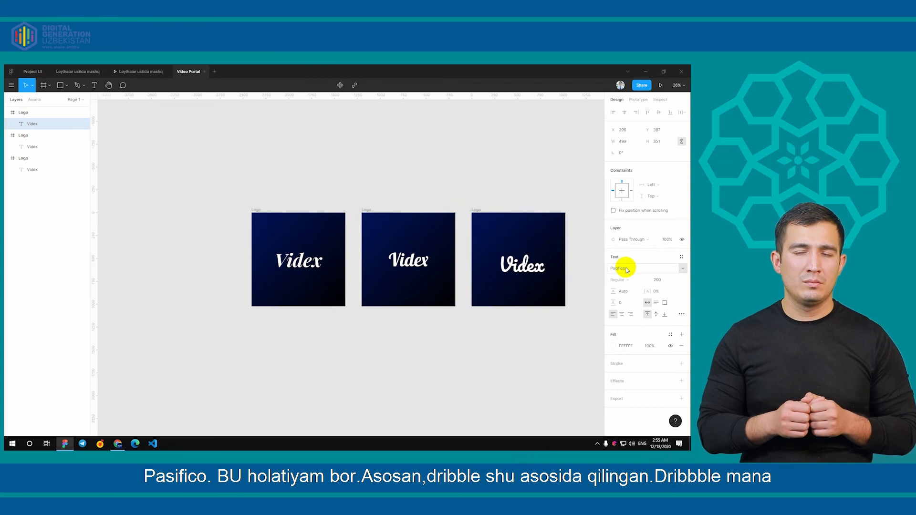
left_click_drag(519, 267, 516, 257)
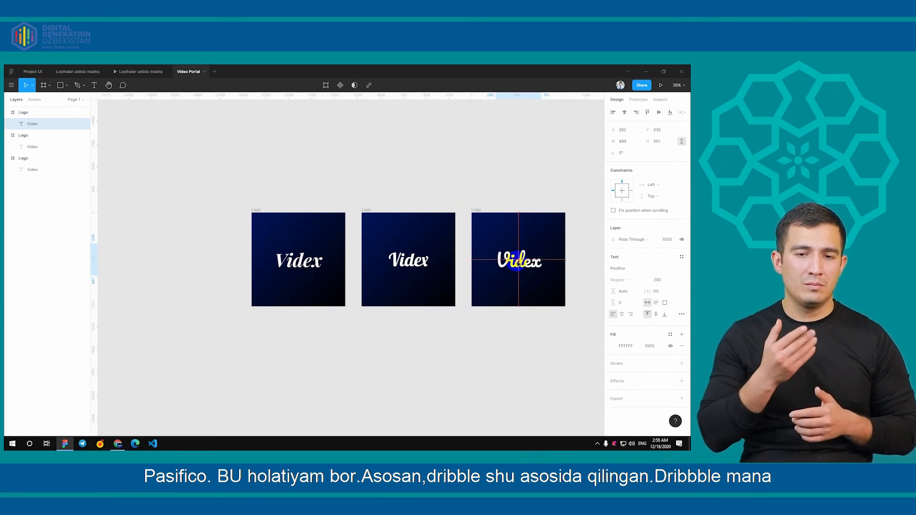
Replace the Pacifico text with "dribbble" and centre it horizontally within its Logo frame
double_click(517, 259)
type("dri")
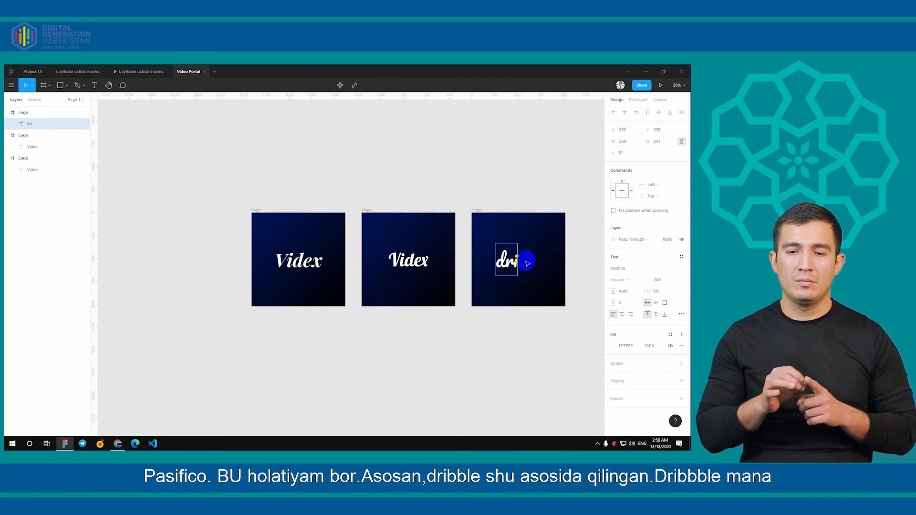
type("bbble")
key("Escape")
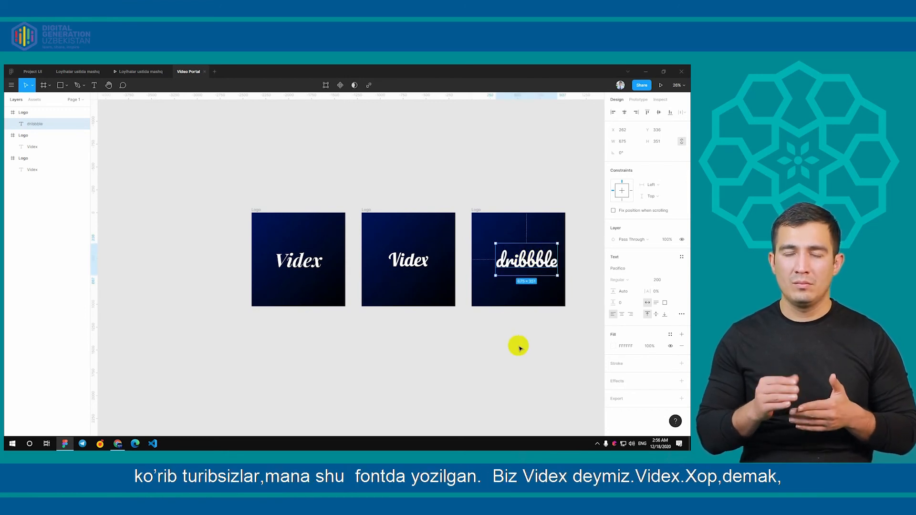
left_click_drag(540, 252, 532, 252)
Change the "dribbble" text to "Videx" and recentre it within the third Logo frame
double_click(531, 261)
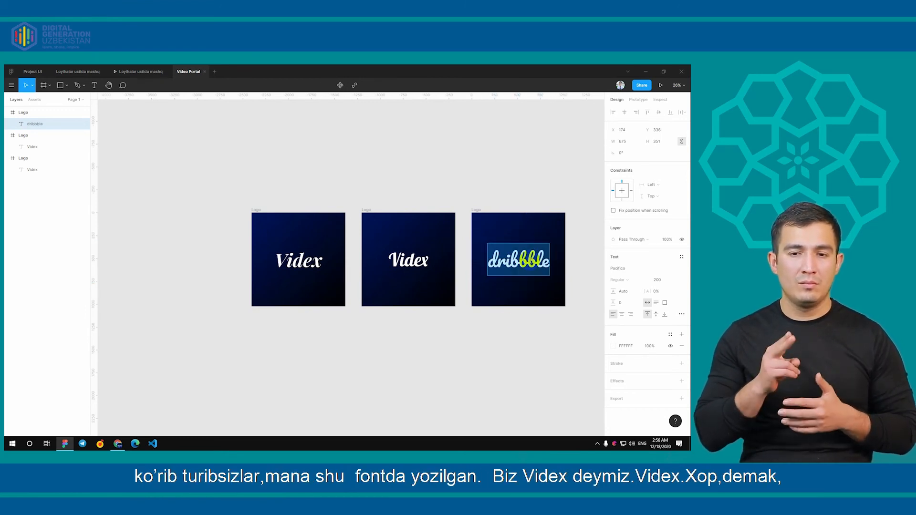
type("Videx")
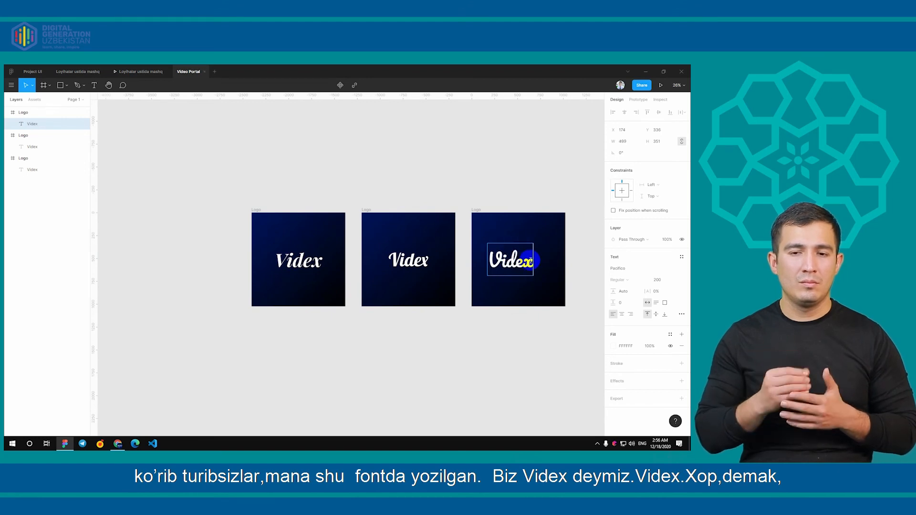
key("Escape")
left_click_drag(507, 255, 524, 255)
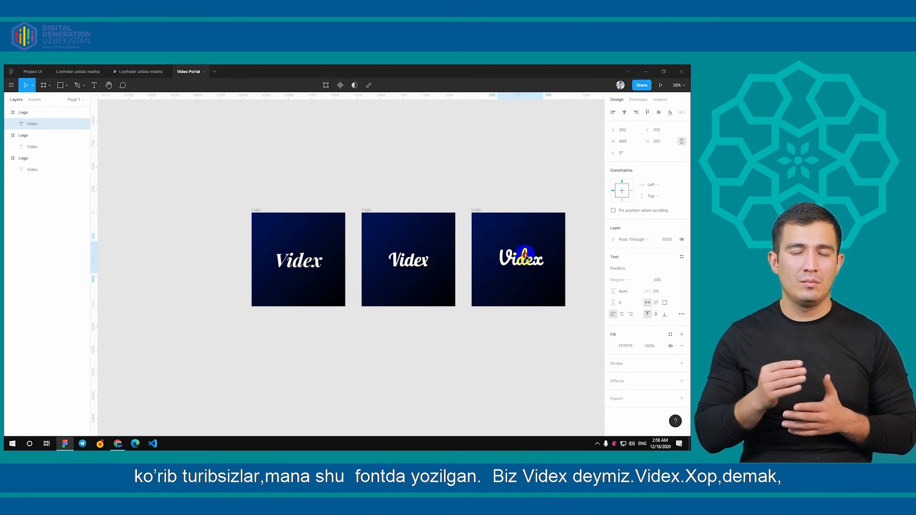
left_click(239, 300)
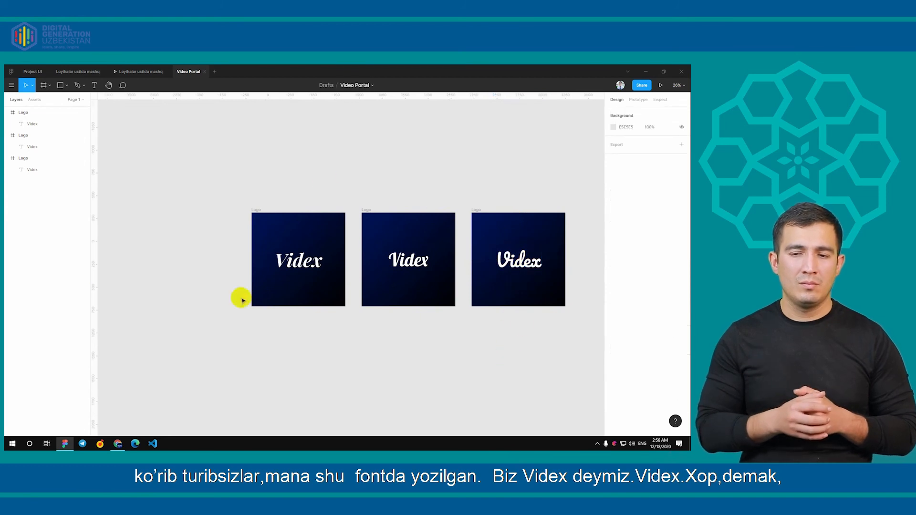
Delete the Lobster and Pacifico Logo frames, keeping only the original Playfair Display version
scroll(478, 307, "down", 5)
scroll(477, 306, "up", 3)
left_click(459, 274)
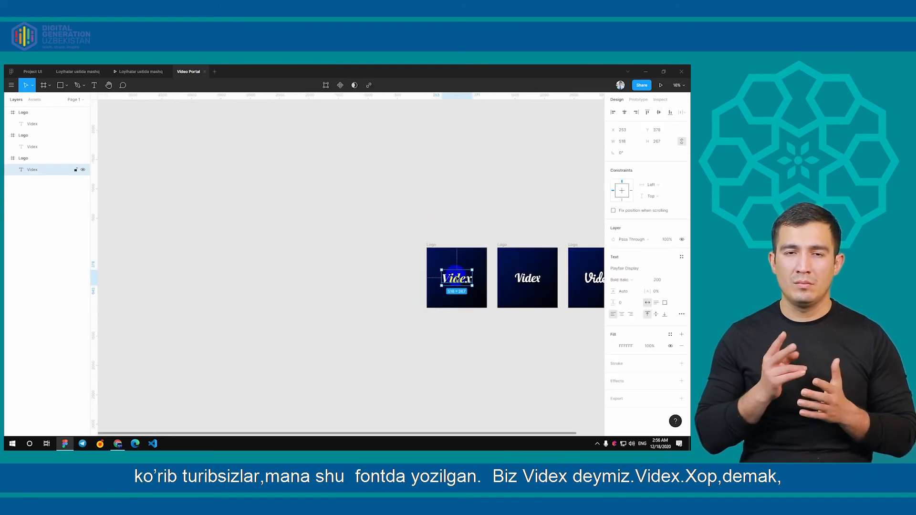
left_click_drag(501, 344, 375, 328)
left_click(376, 227)
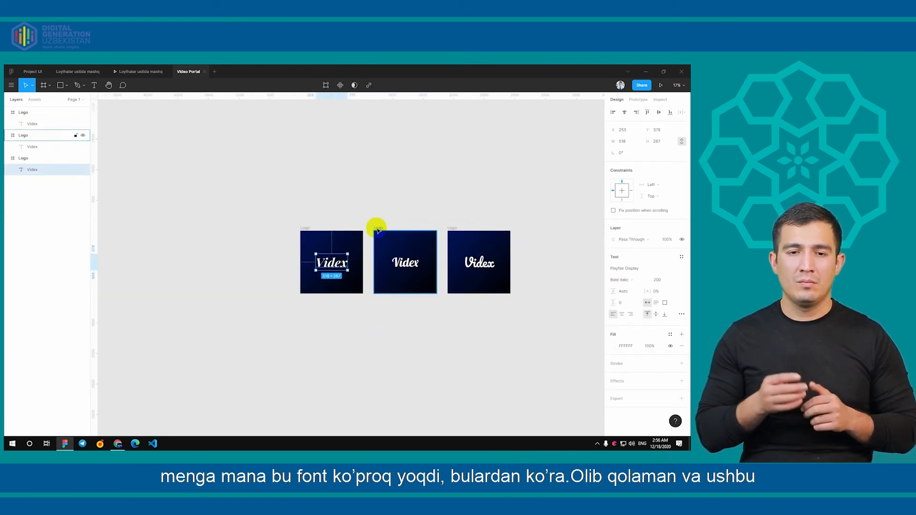
left_click(456, 230, "shift")
key("Delete")
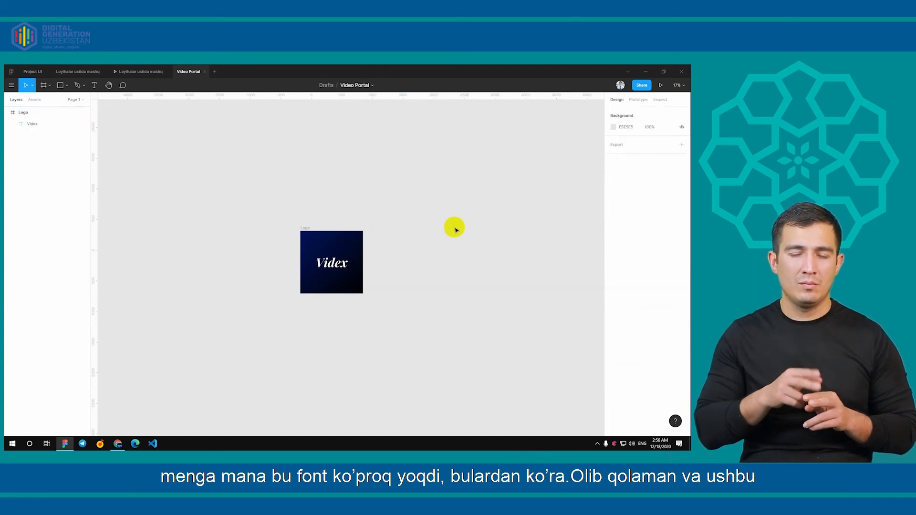
scroll(327, 255, "up", 6)
left_click_drag(440, 276, 399, 247)
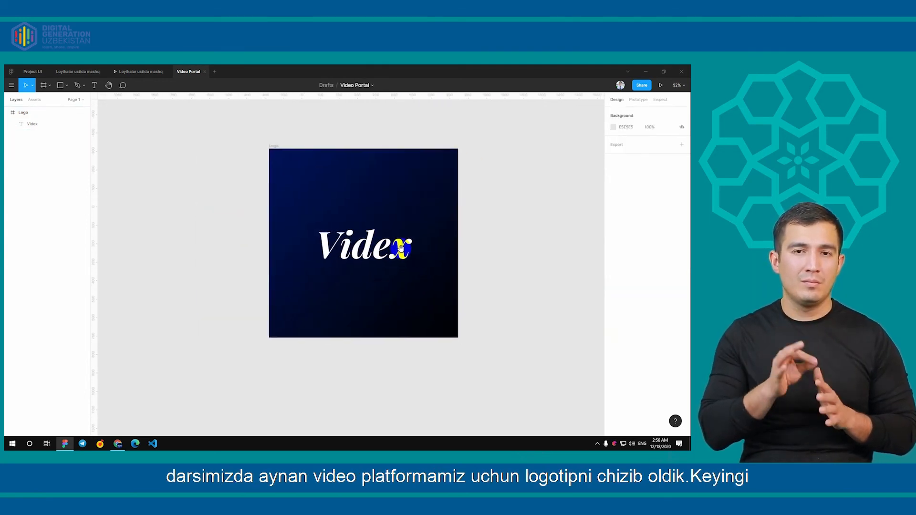